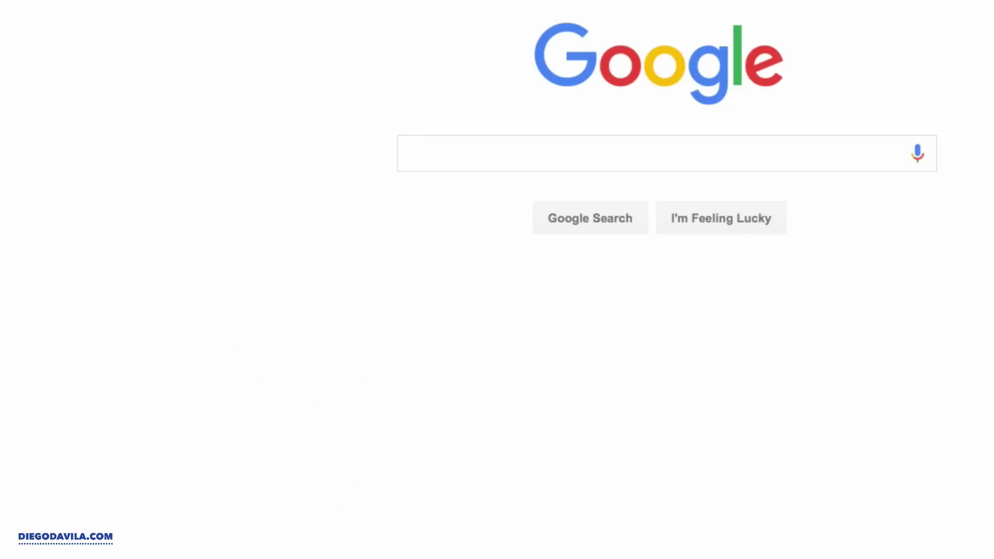
# - Go to diegodavila.com/hosting and bring up HostGator's web hosting plans page
pyautogui.click(390, 27)
pyautogui.write('diegod')
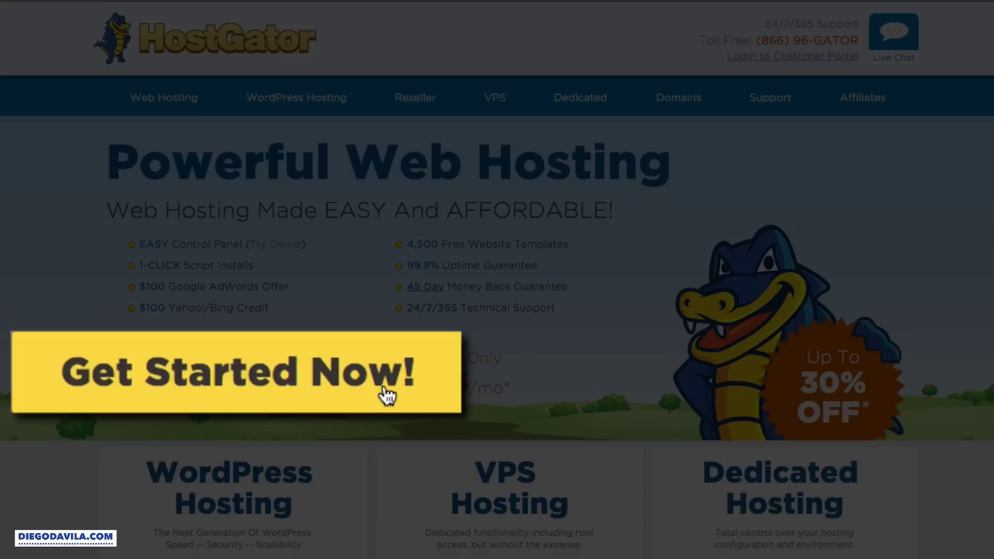
pyautogui.click(321, 386)
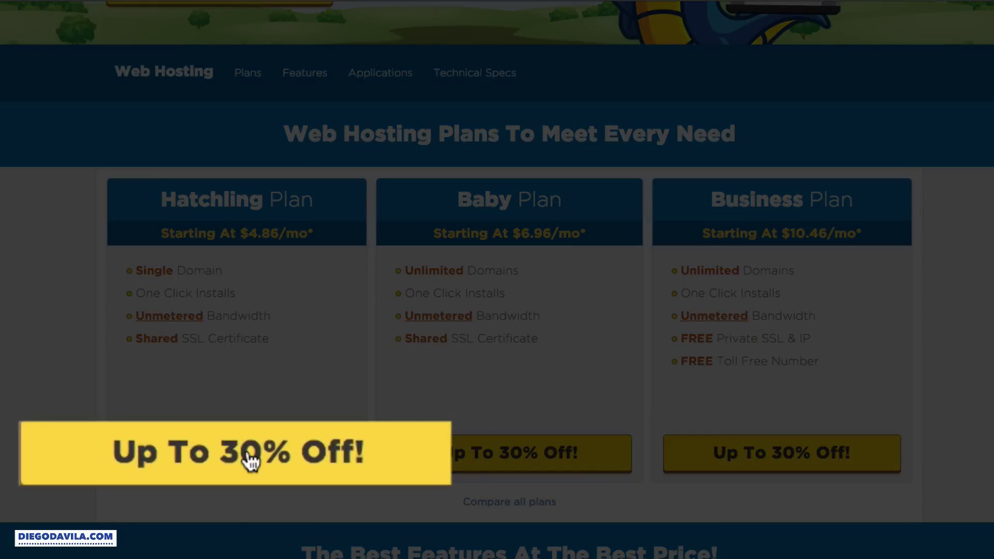
# - Start a Hatchling plan order using the already-owned domain myudemy.com
pyautogui.click(251, 459)
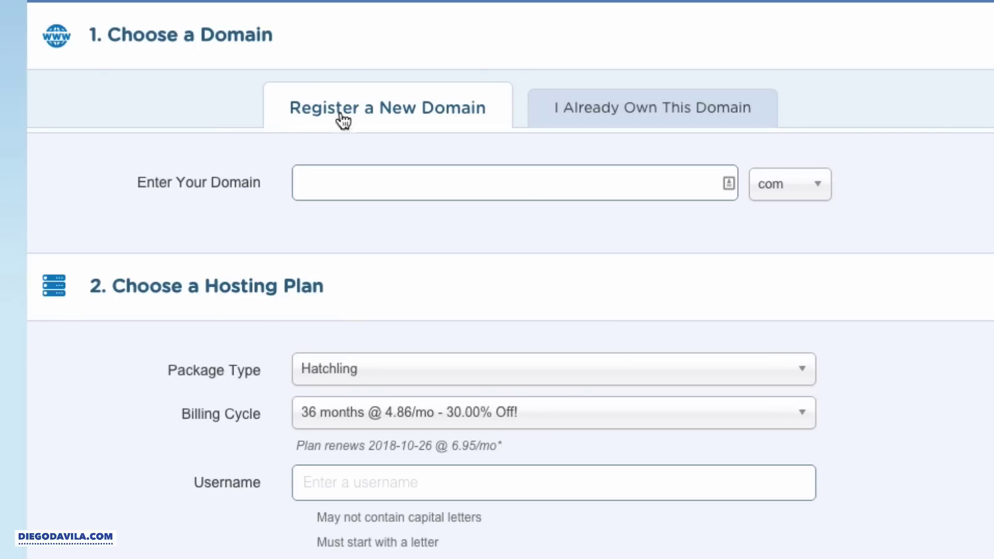
pyautogui.click(379, 186)
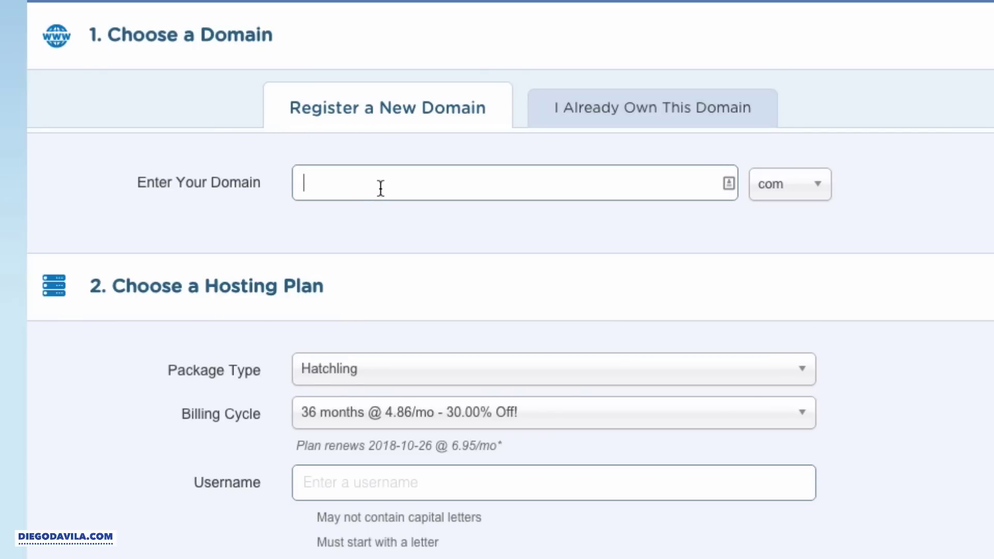
pyautogui.click(644, 110)
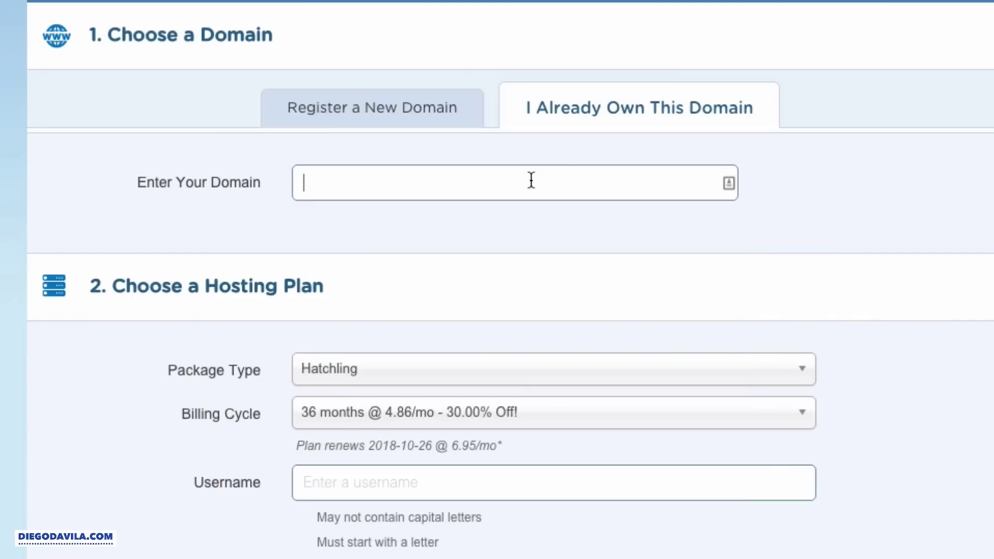
pyautogui.write('myudemy.com')
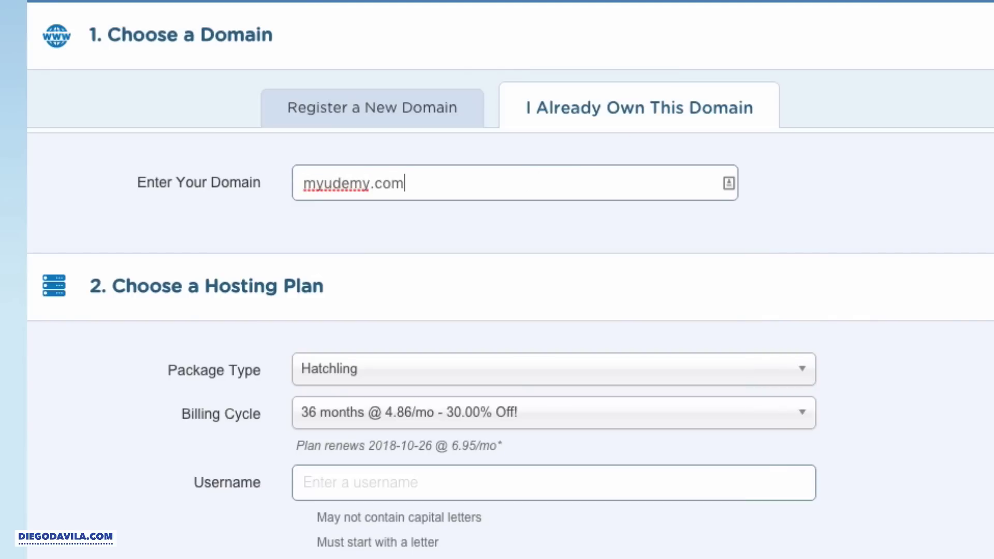
# - Change the Hatchling billing cycle to 1 month at $8.76/mo
pyautogui.scroll(-5, 448, 210)
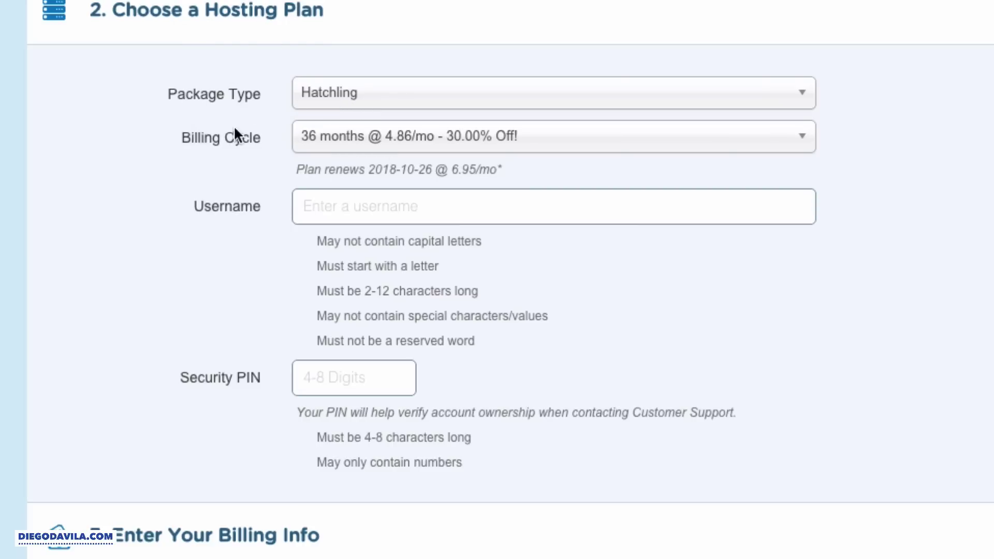
pyautogui.click(594, 142)
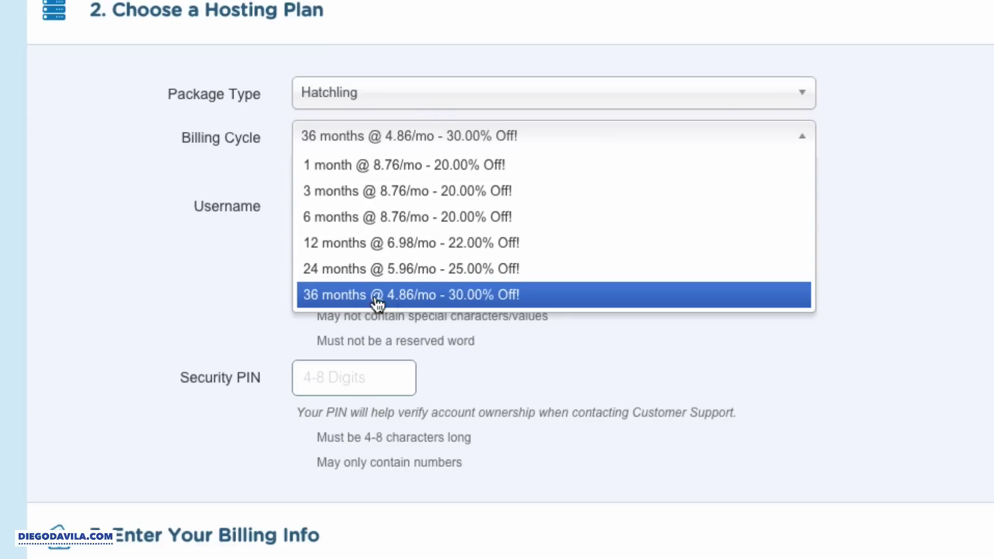
pyautogui.click(446, 173)
# - Enter an account username and move to the Security PIN field
pyautogui.click(367, 200)
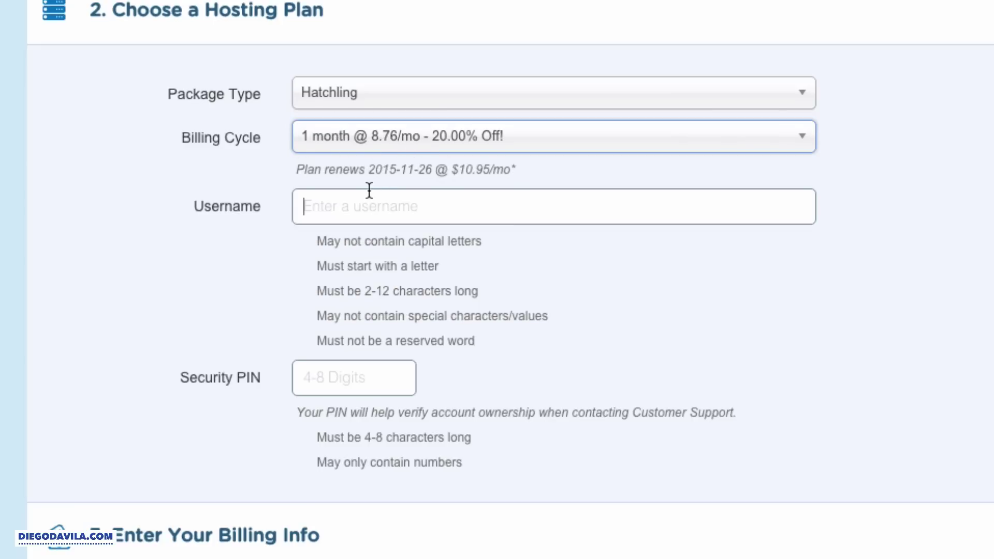
pyautogui.write('diegomar')
pyautogui.press('BackSpace')
pyautogui.press('BackSpace')
pyautogui.press('BackSpace')
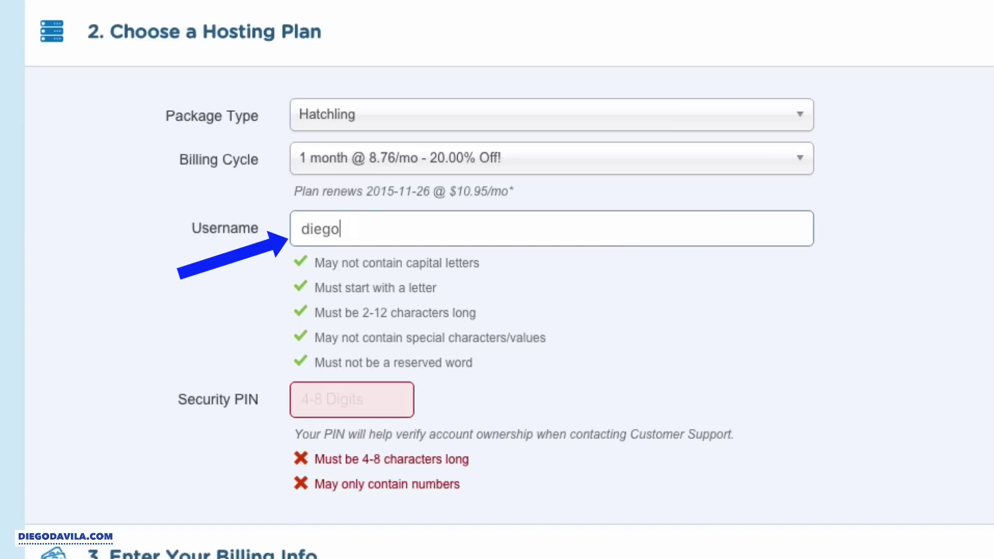
pyautogui.write('davila')
pyautogui.click(347, 388)
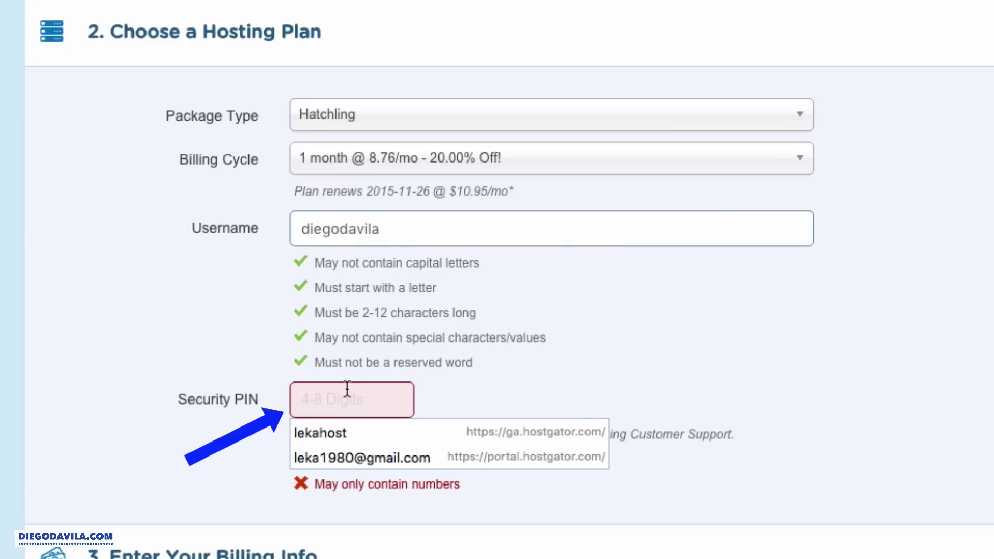
# - Enter a 4-digit security PIN and move on to the billing Email field
pyautogui.write('1234')
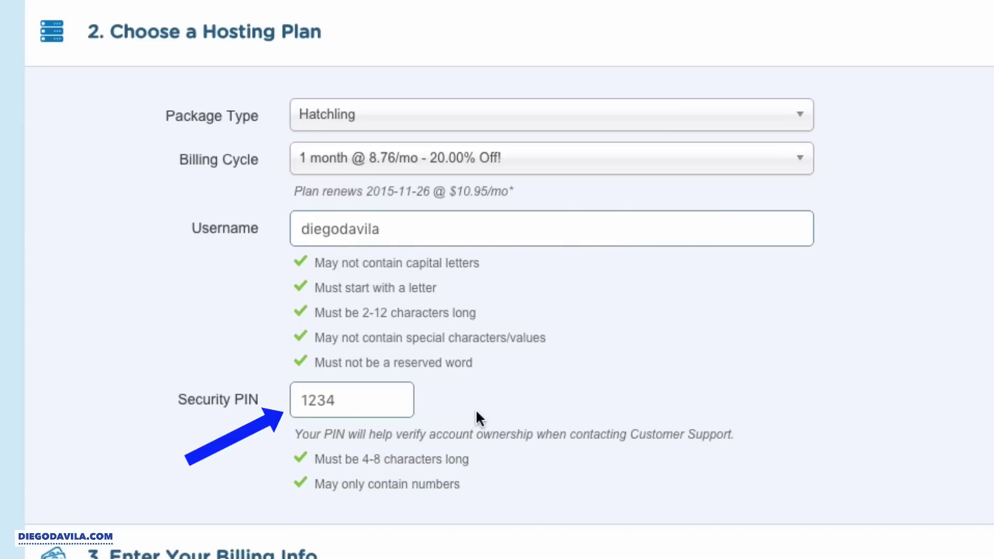
pyautogui.scroll(-10, 461, 411)
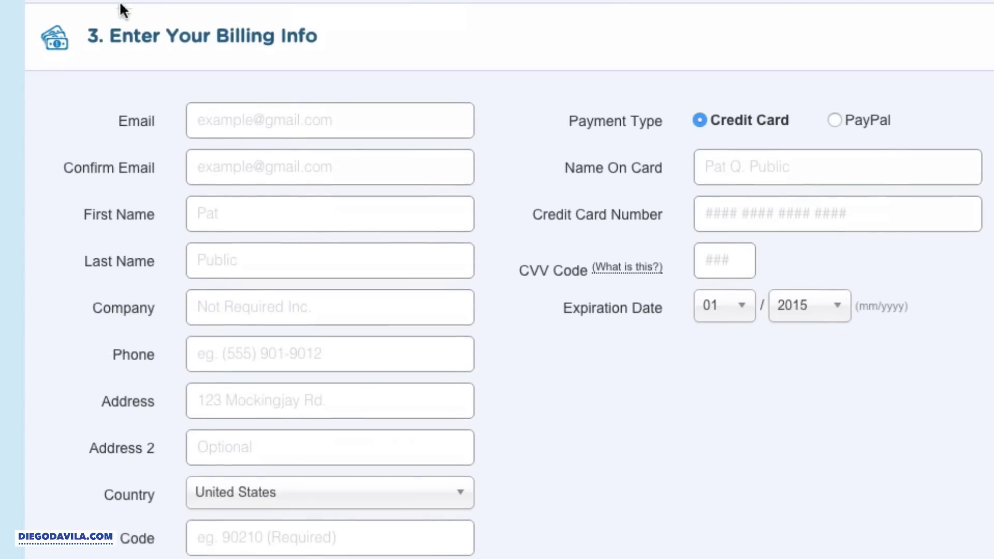
pyautogui.moveTo(119, 26); pyautogui.dragTo(325, 30)
pyautogui.click(265, 129)
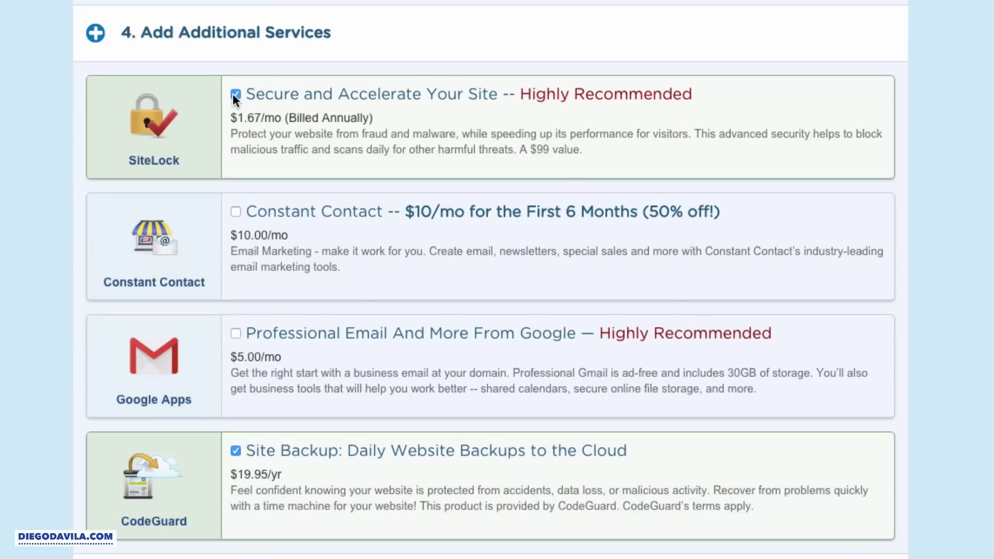
# - Uncheck the SiteLock security and CodeGuard backup add-on services
pyautogui.scroll(1, 232, 97)
pyautogui.click(235, 124)
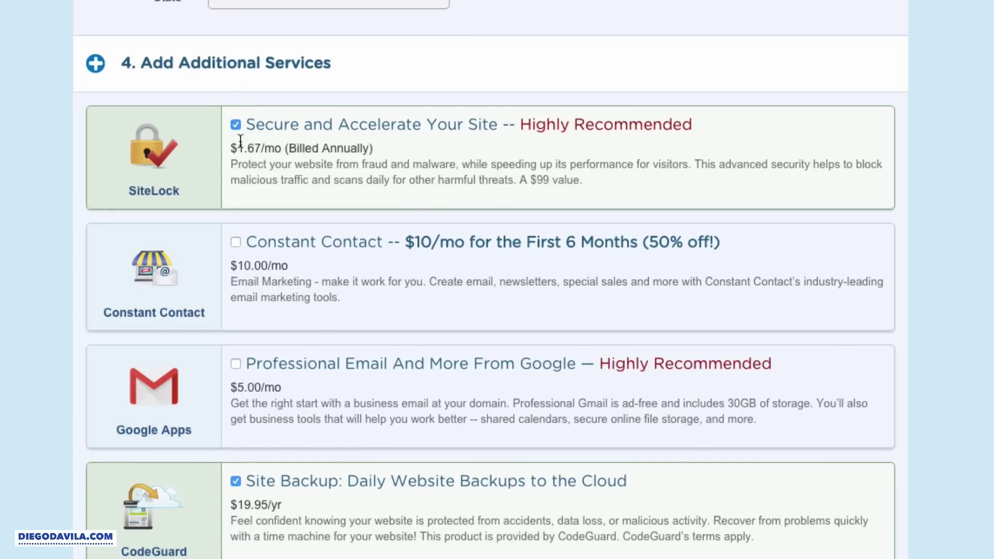
pyautogui.click(235, 481)
pyautogui.scroll(-10, 762, 357)
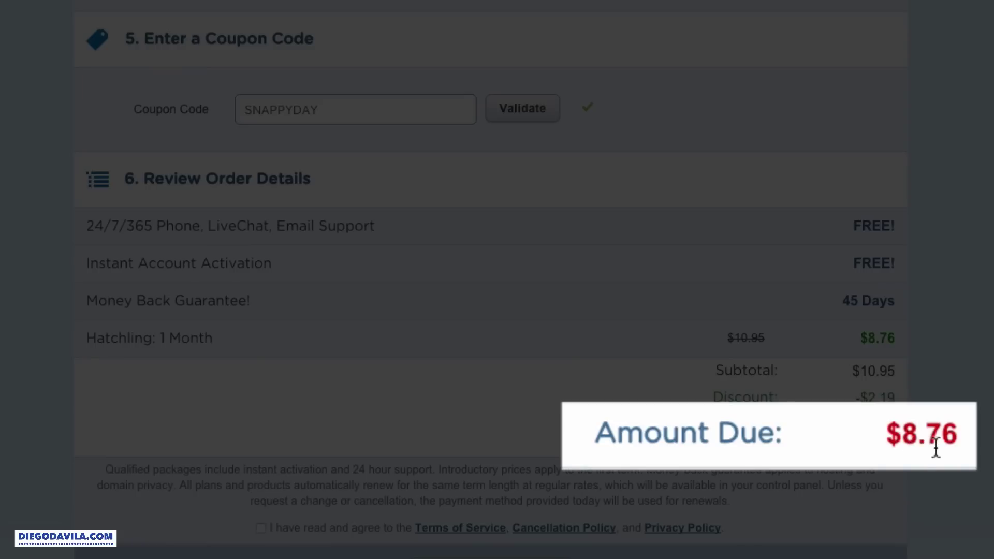
# - Replace coupon SNAPPYDAY with UDEMY10OFF and validate it
pyautogui.doubleClick(347, 110)
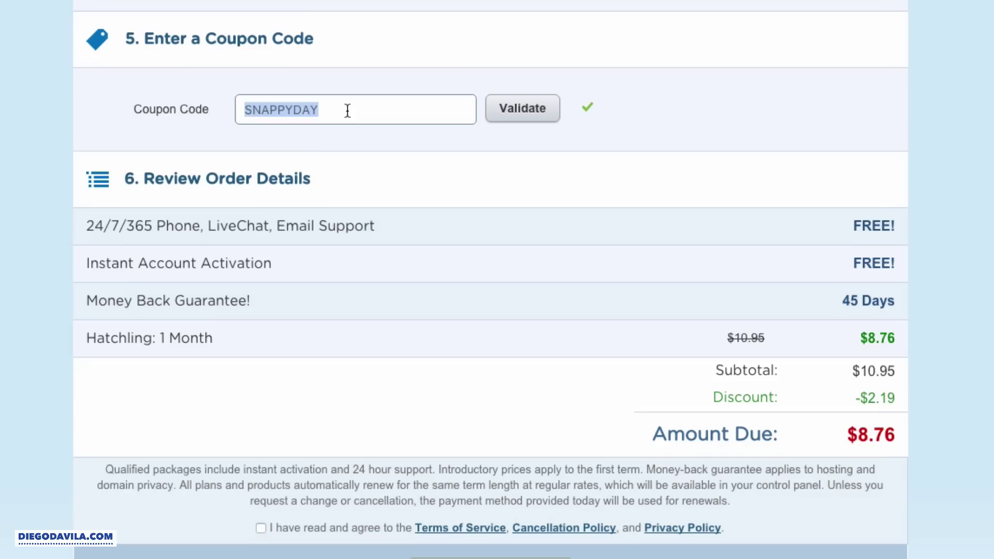
pyautogui.press('BackSpace')
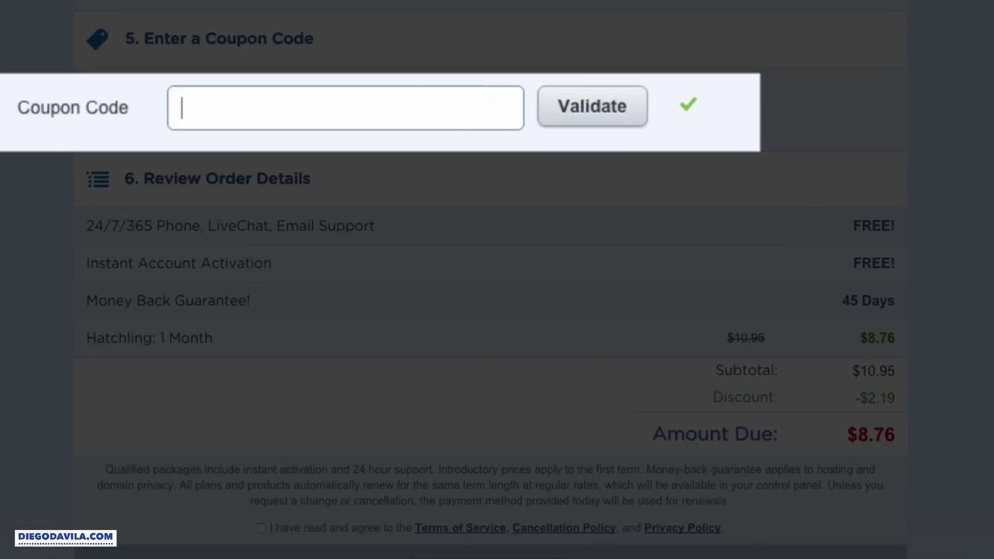
pyautogui.write('UDEMY100')
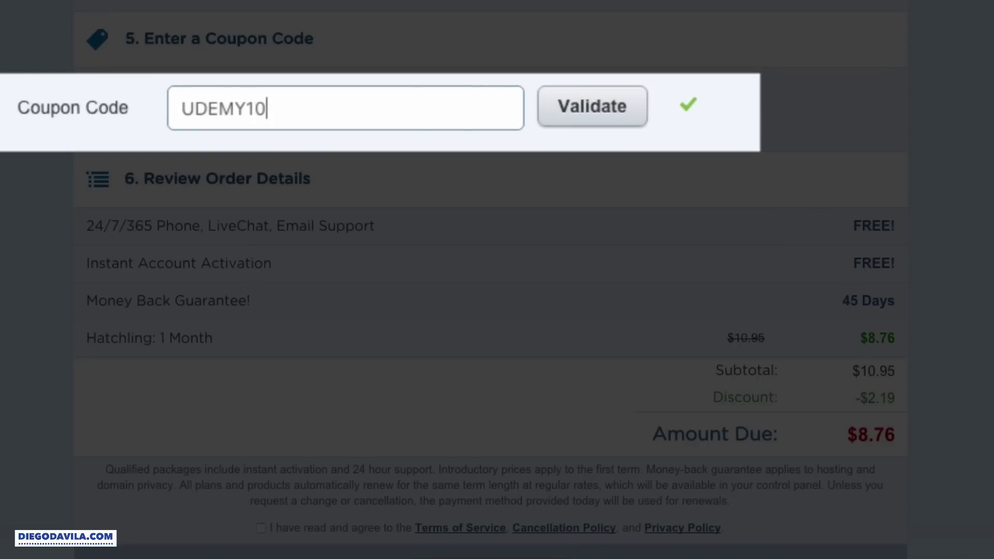
pyautogui.write('FF')
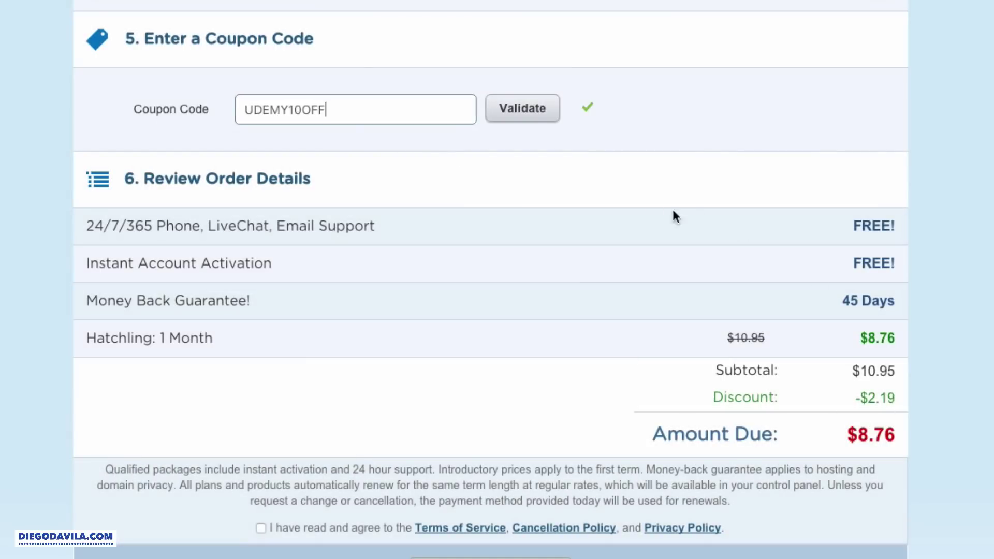
pyautogui.click(527, 120)
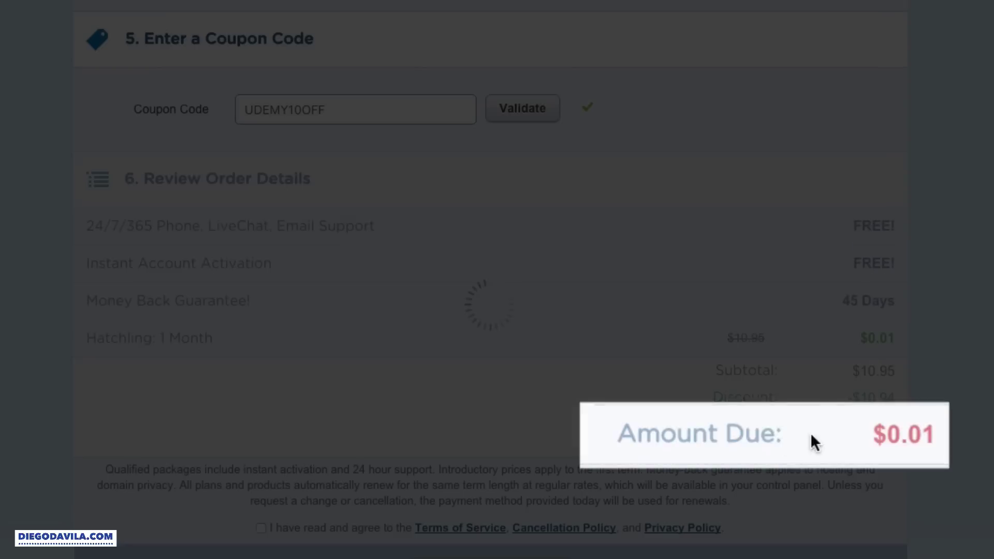
# - Check the $0.01 amount due and accept the terms of service
pyautogui.moveTo(936, 434); pyautogui.dragTo(866, 434)
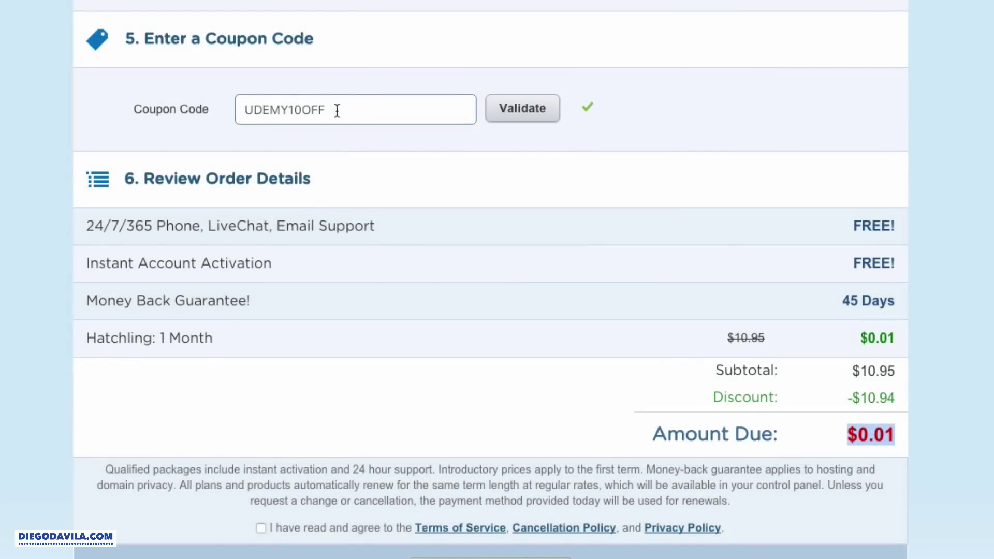
pyautogui.moveTo(334, 109); pyautogui.dragTo(173, 103)
pyautogui.click(350, 91)
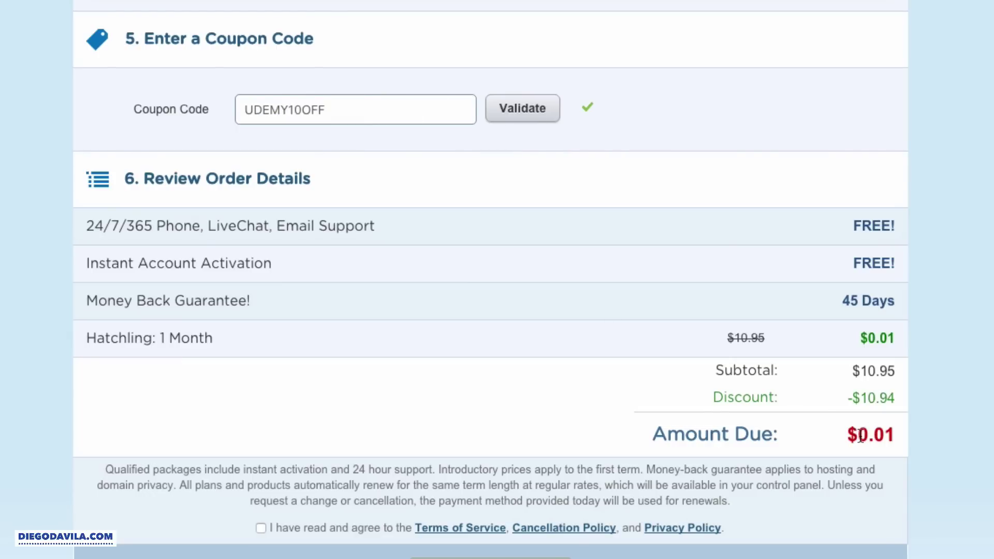
pyautogui.scroll(-2, 266, 505)
pyautogui.click(260, 444)
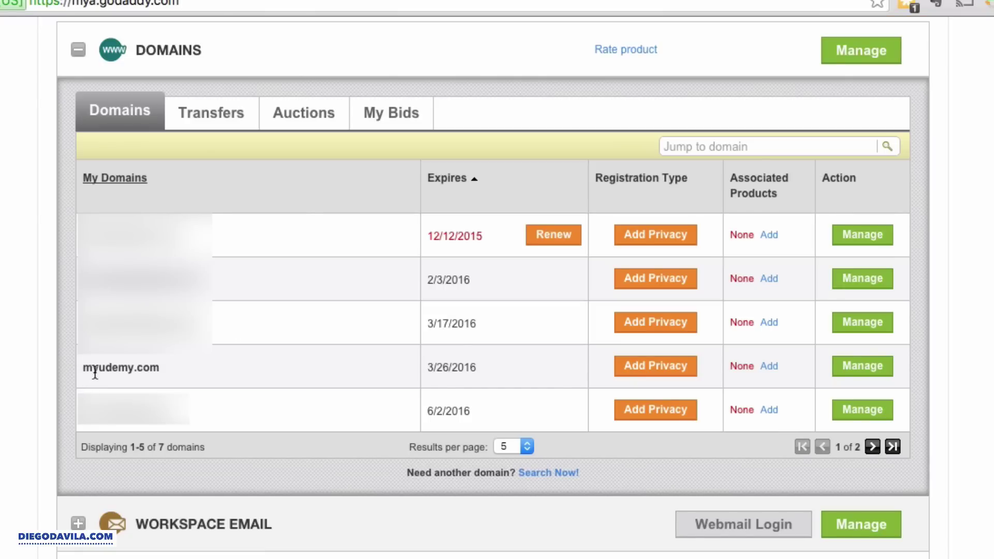
# - Select myudemy.com in GoDaddy's Domains list to show its Domain Details
pyautogui.click(872, 373)
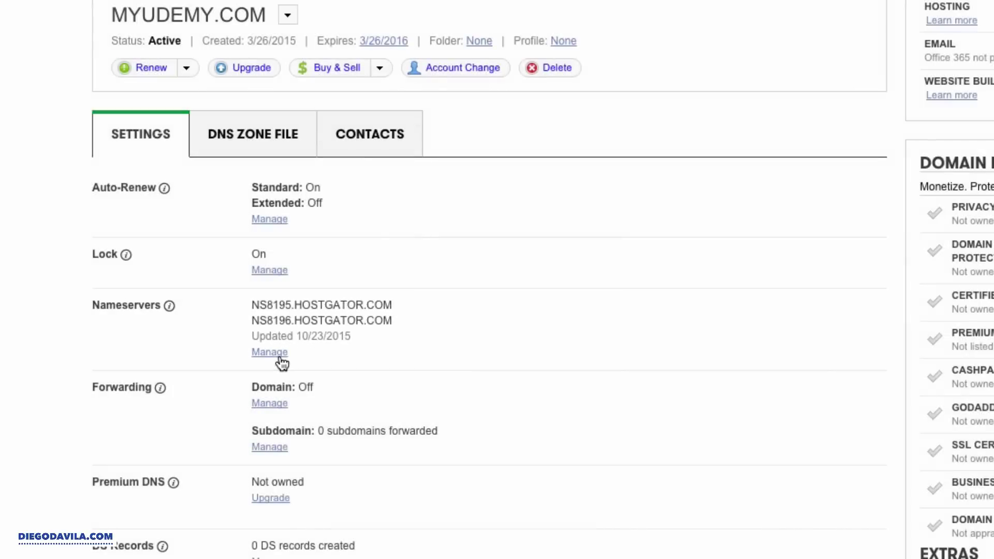
# - Set myudemy.com's nameservers to NS8195.HOSTGATOR.COM and NS8196.HOSTGATOR.COM and confirm
pyautogui.click(274, 358)
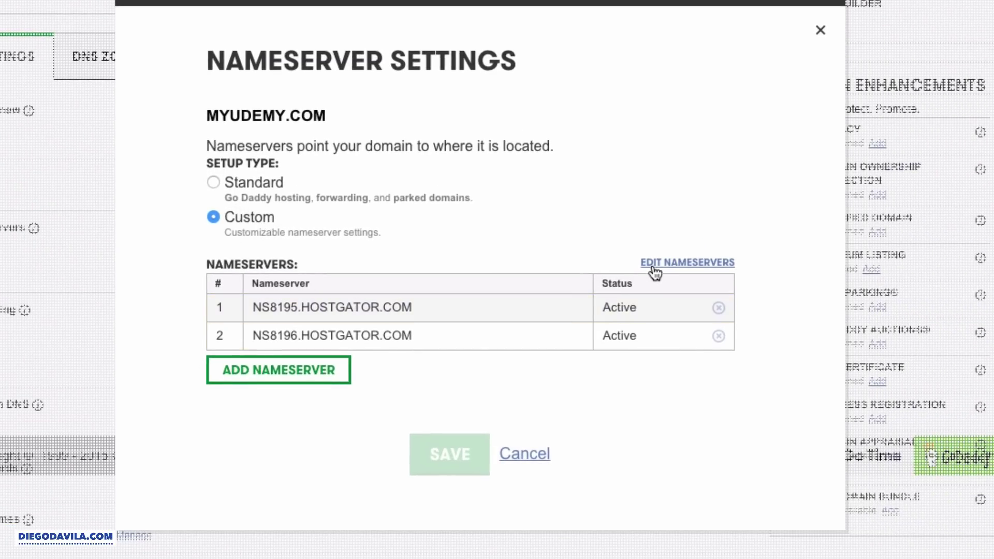
pyautogui.click(675, 260)
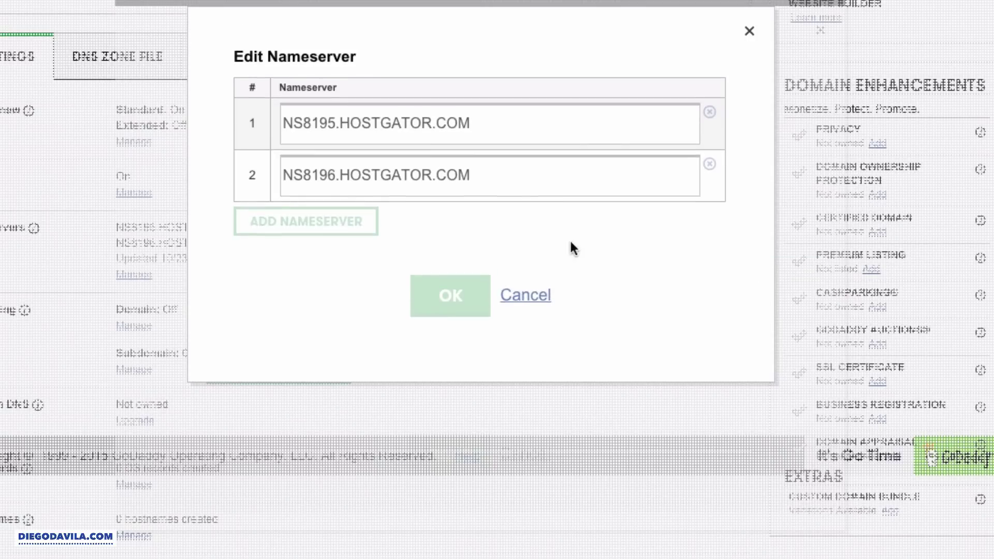
pyautogui.tripleClick(486, 122)
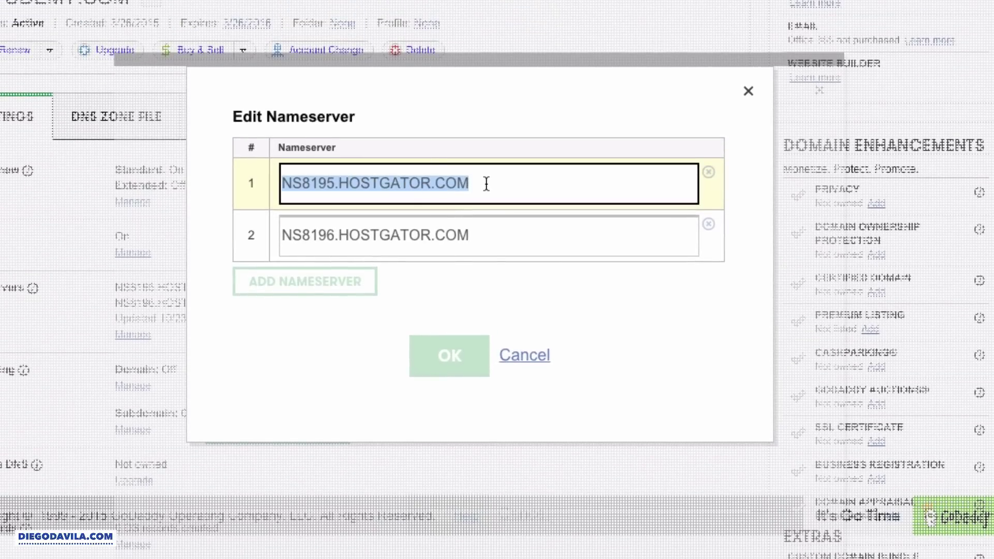
pyautogui.click(357, 184)
pyautogui.tripleClick(541, 187)
pyautogui.click(459, 235)
pyautogui.moveTo(459, 236); pyautogui.dragTo(259, 234)
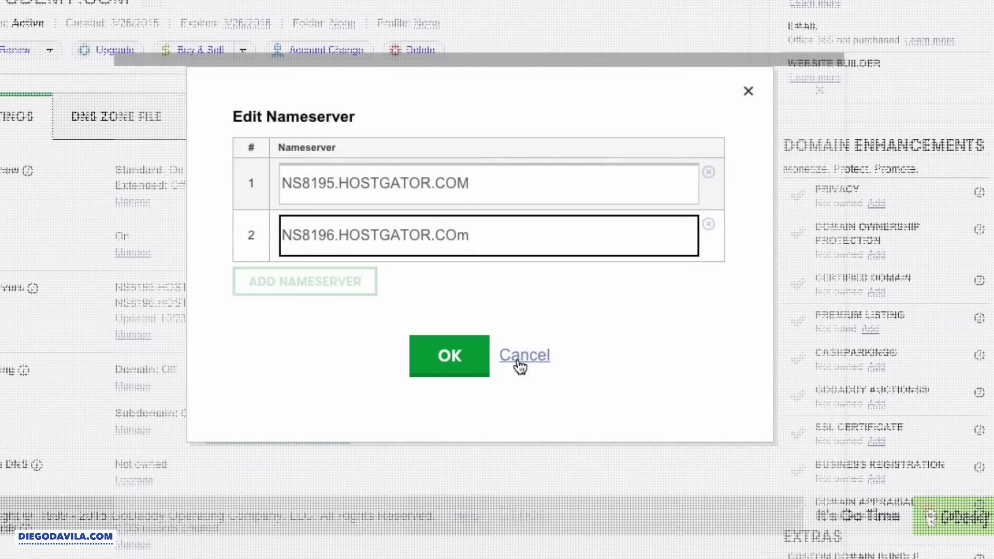
pyautogui.click(449, 356)
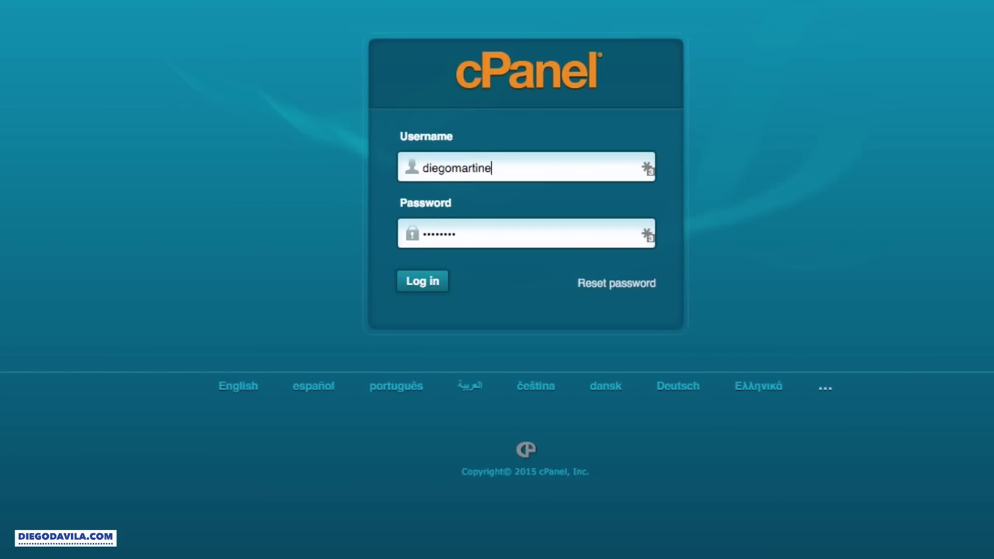
# - Log in to cPanel and scroll down to the Software/Services section
pyautogui.click(412, 285)
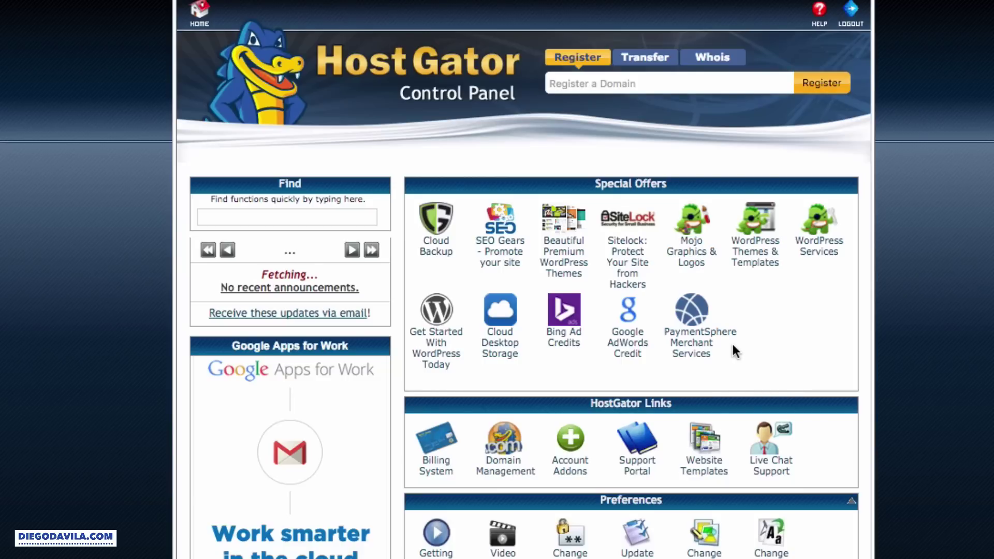
pyautogui.scroll(-15, 726, 367)
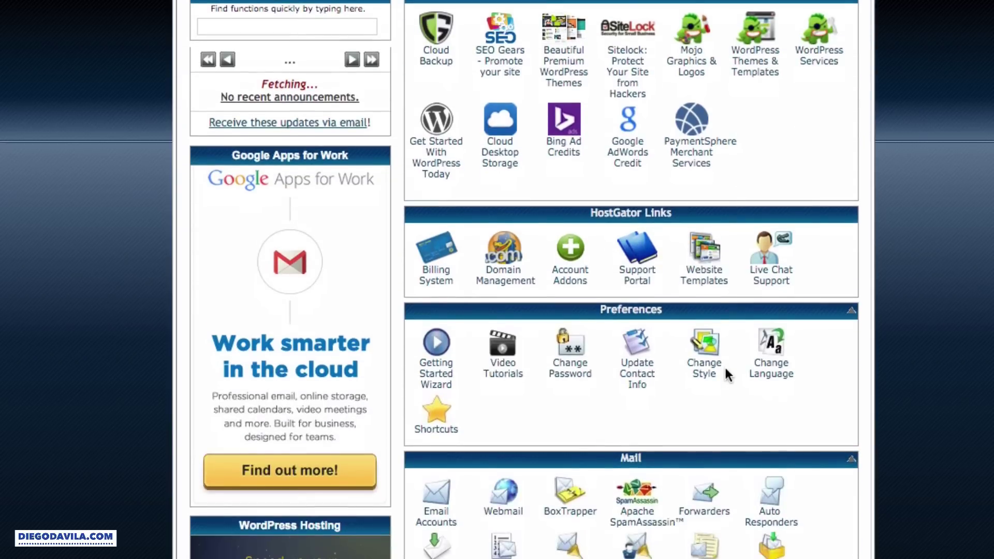
pyautogui.scroll(-9, 725, 368)
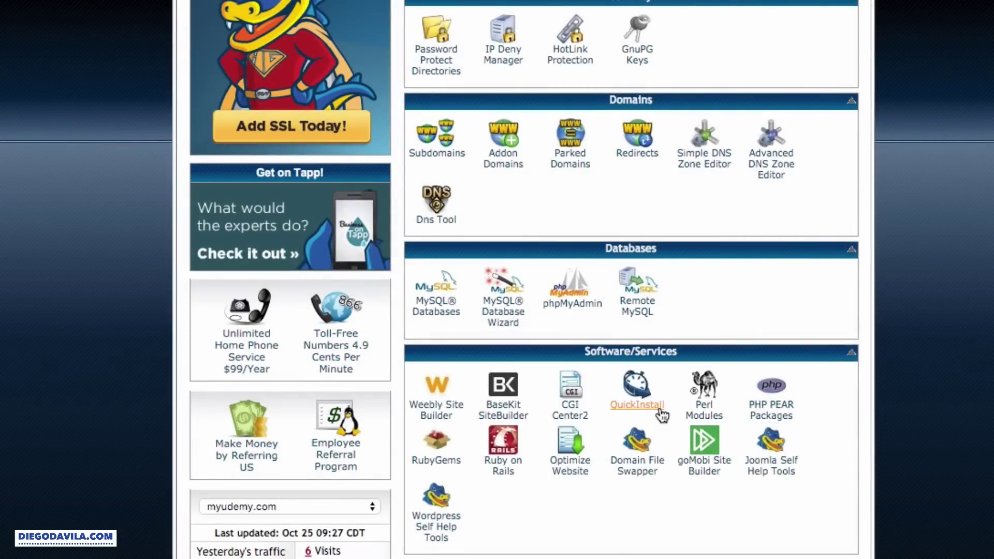
# - Open QuickInstall and bring up the free WordPress install form
pyautogui.click(661, 411)
pyautogui.scroll(-3, 523, 413)
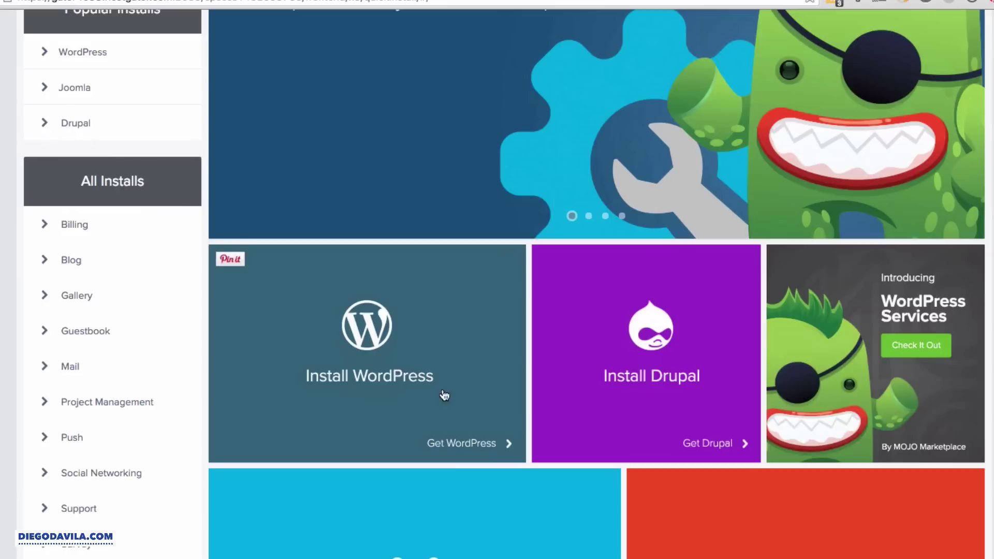
pyautogui.click(352, 372)
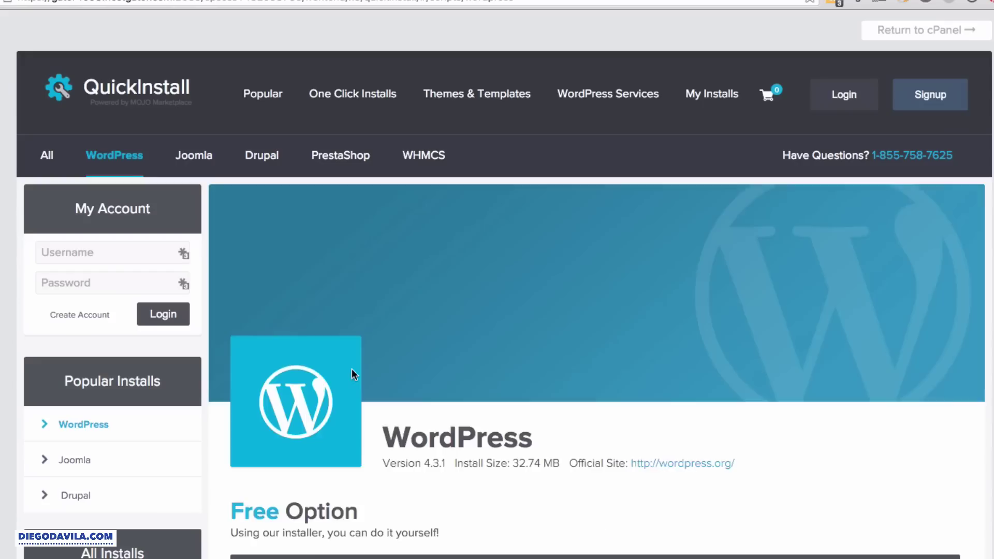
pyautogui.scroll(-4, 353, 372)
pyautogui.scroll(-5, 357, 377)
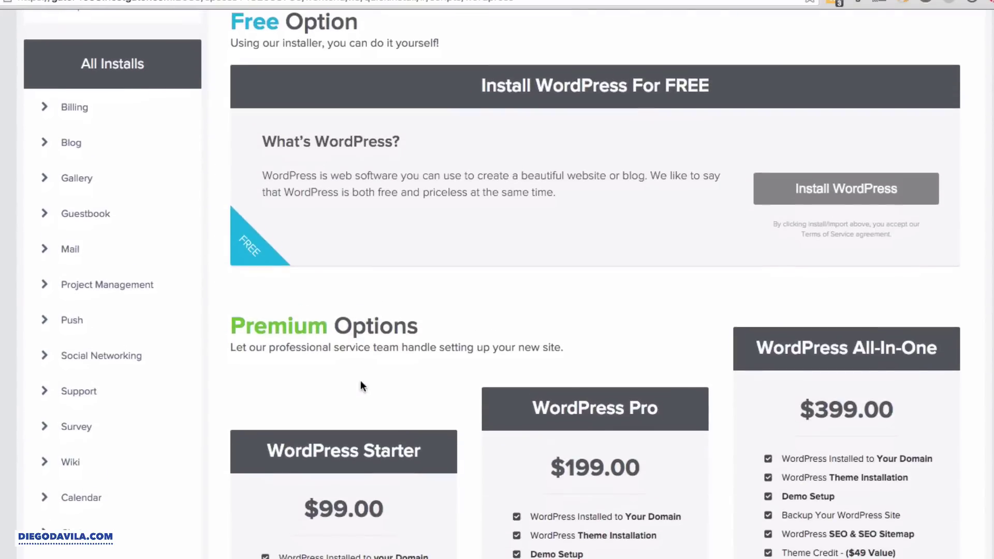
pyautogui.click(856, 192)
# - Install WordPress on myudemy.com with admin e-mail, blog title and admin username filled in
pyautogui.scroll(-3, 601, 194)
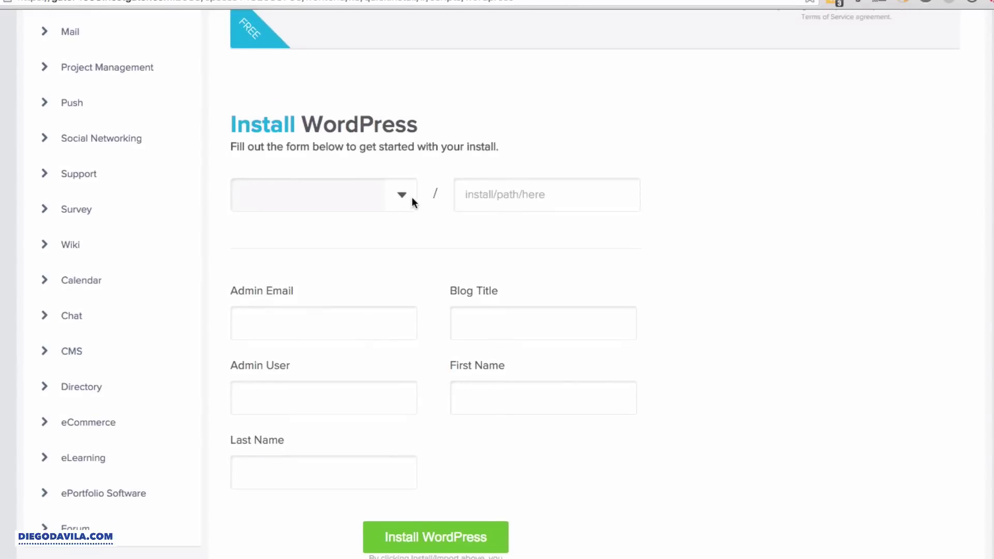
pyautogui.click(409, 198)
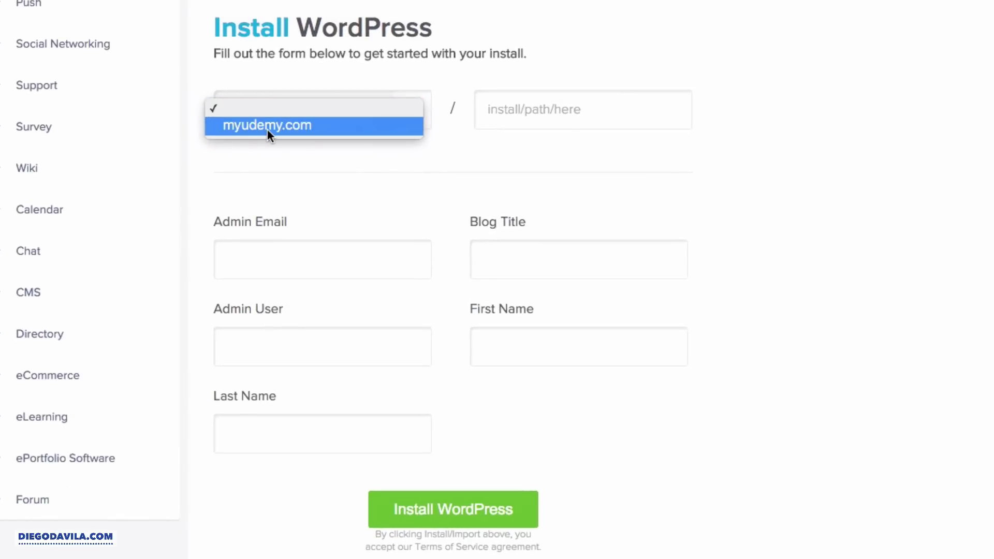
pyautogui.click(267, 129)
pyautogui.click(274, 256)
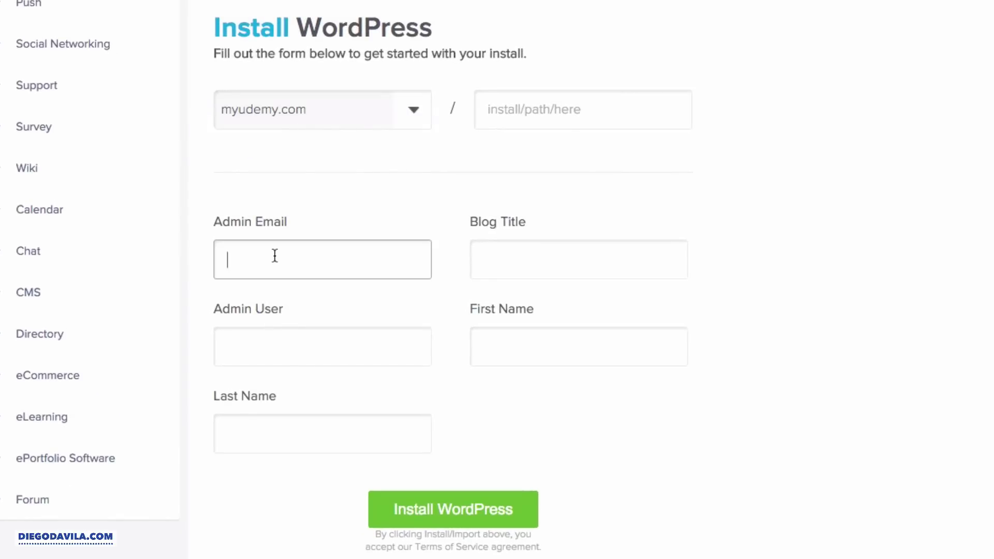
pyautogui.click(289, 258)
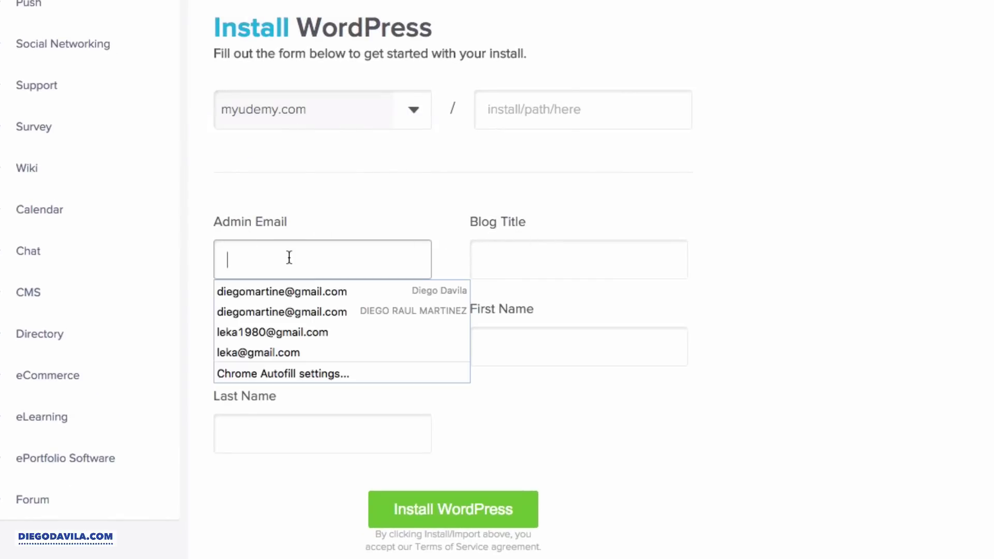
pyautogui.click(514, 248)
pyautogui.click(327, 332)
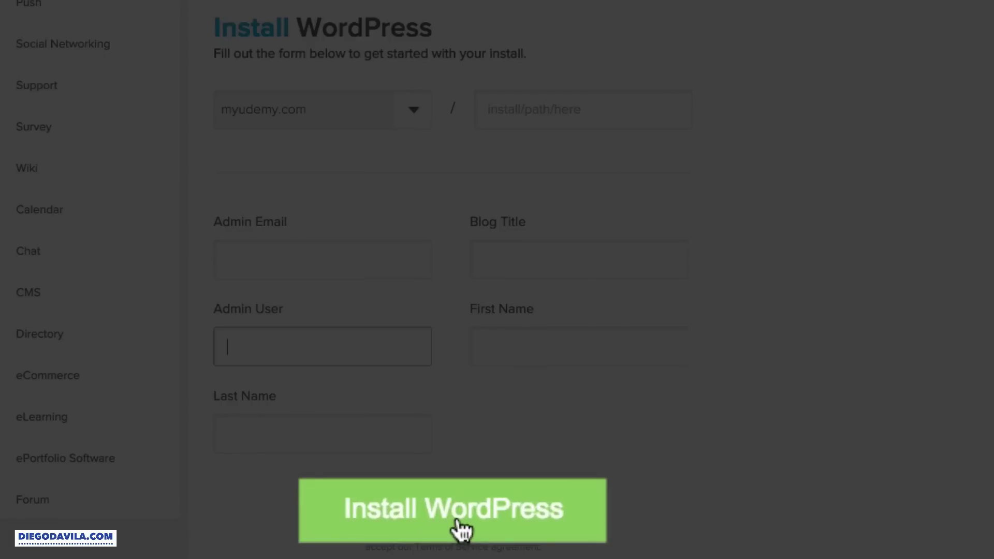
pyautogui.click(324, 248)
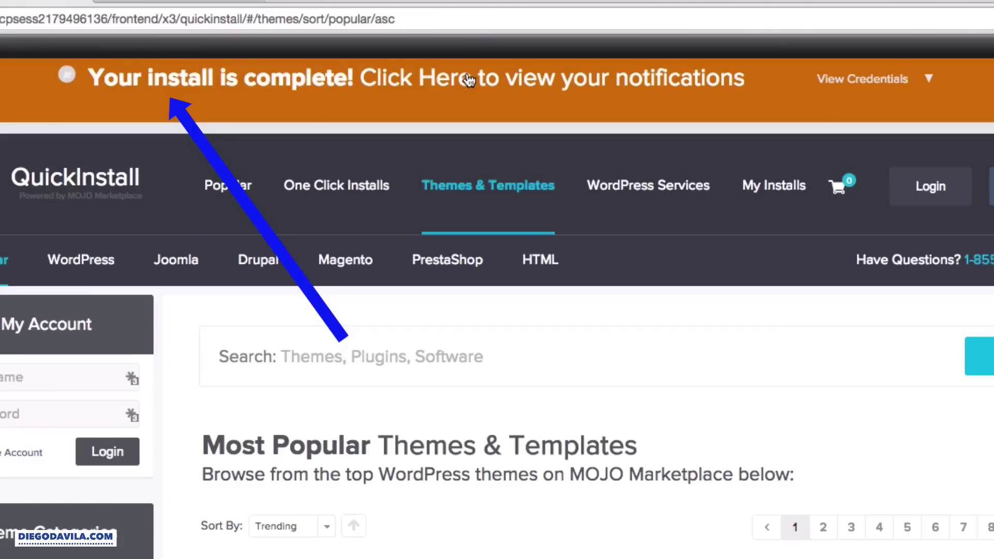
# - Reveal the install credentials and open myudemy.com's wp-admin login page
pyautogui.click(932, 80)
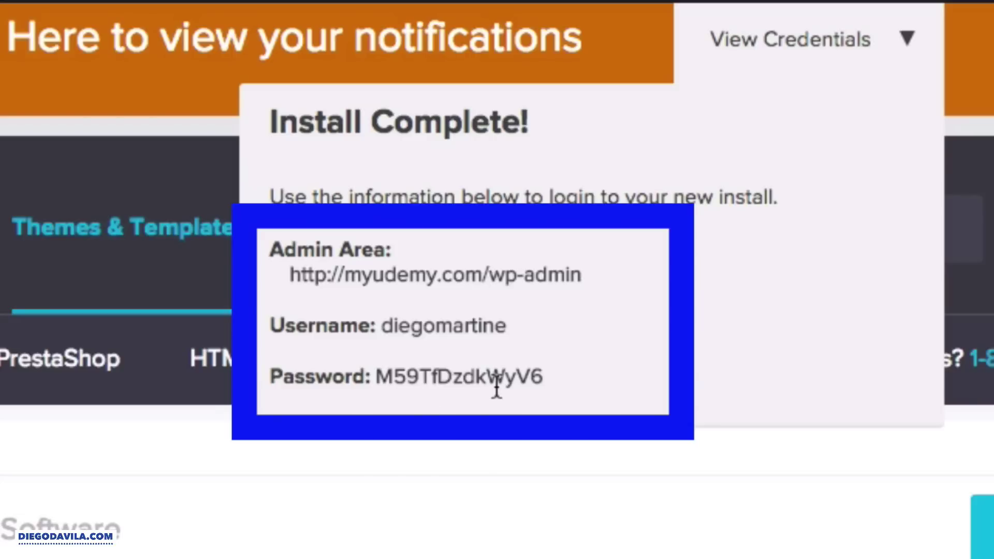
pyautogui.click(372, 283)
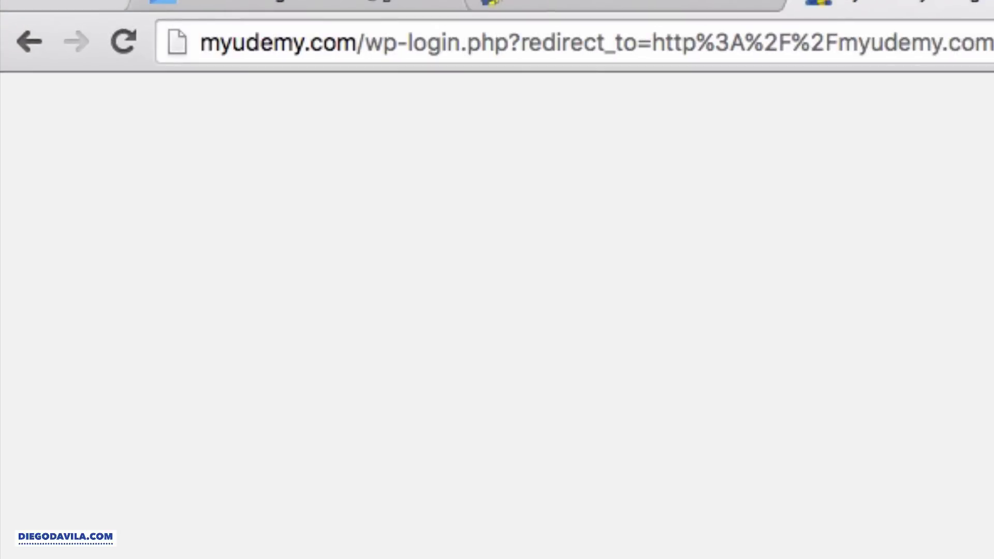
# - Load myudemy.com, then its wp-admin address to reach the WordPress Dashboard
pyautogui.press('super+l')
pyautogui.write('my')
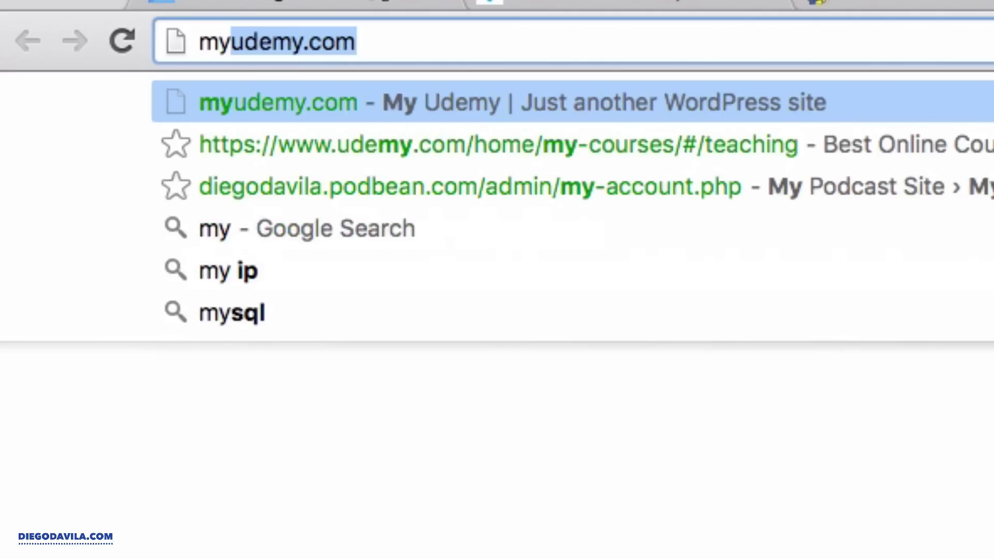
pyautogui.write('udemy.com')
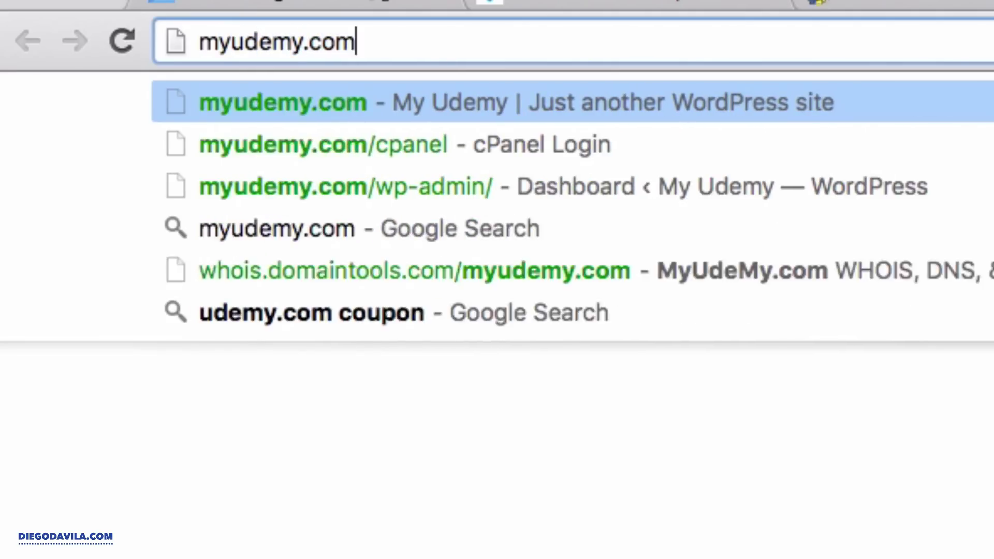
pyautogui.press('Return')
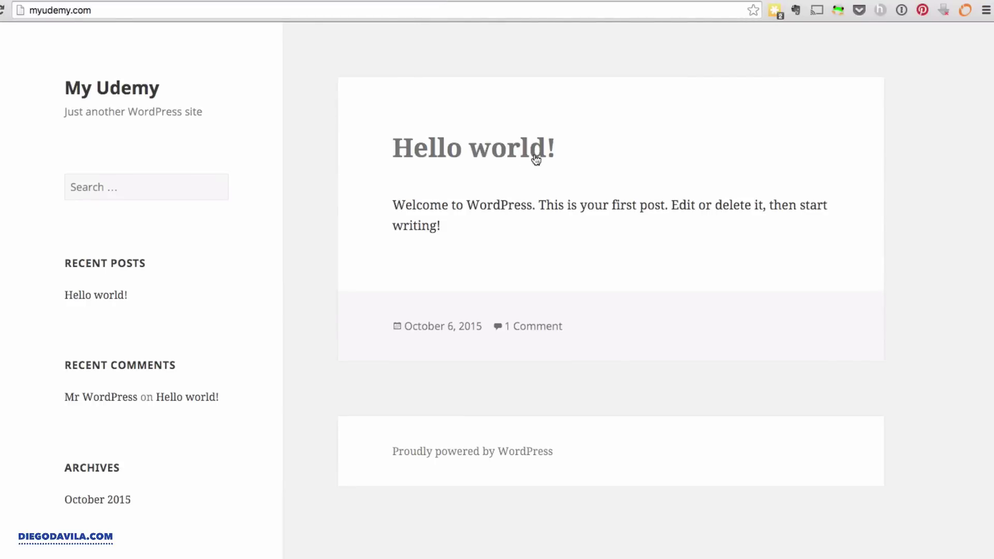
pyautogui.press('super+l')
pyautogui.write('myudemy.com/')
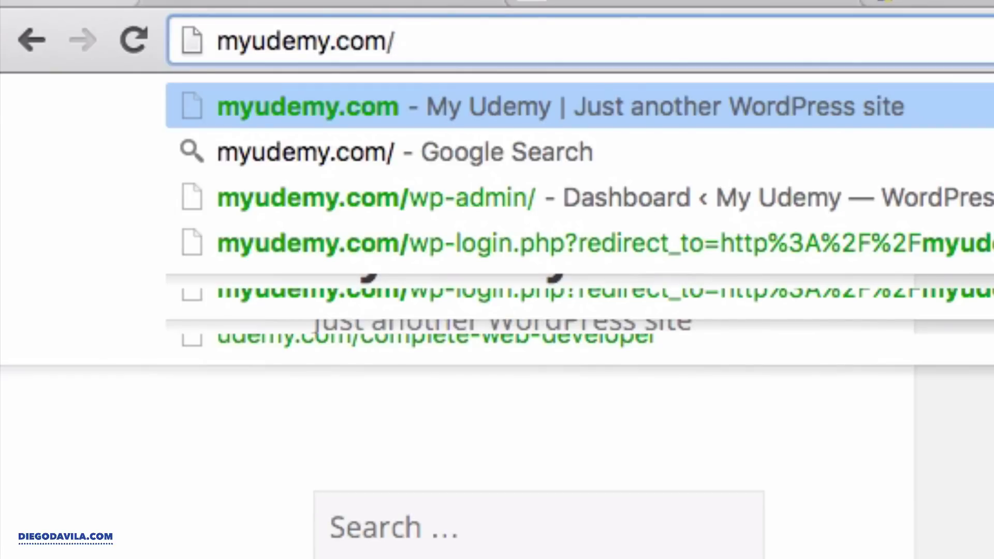
pyautogui.write('wp')
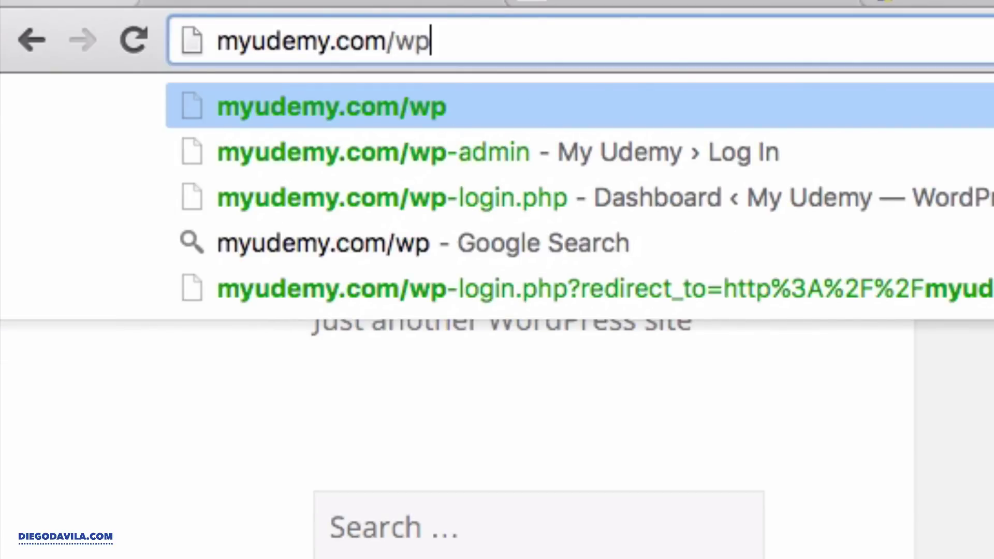
pyautogui.write('-admin')
pyautogui.press('Return')
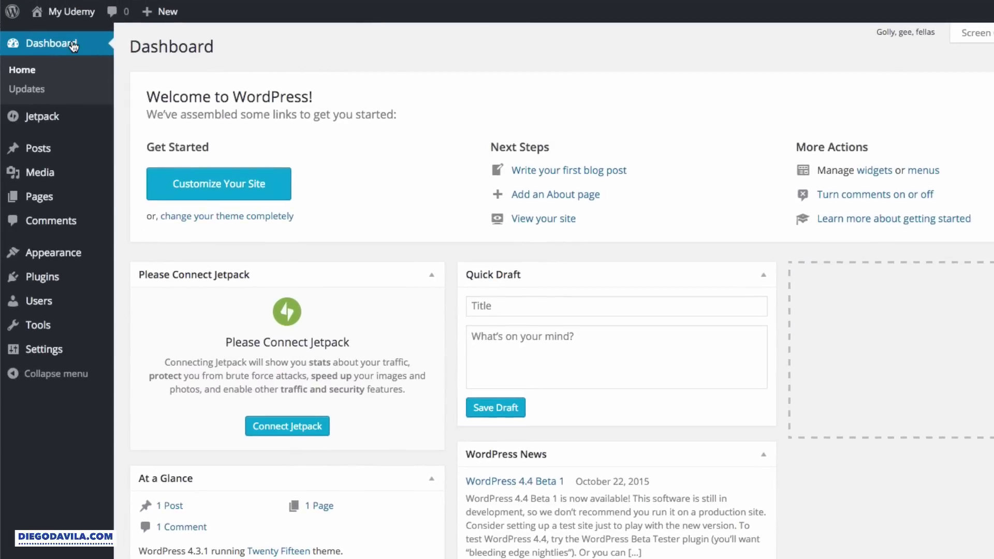
# - Activate the Twenty Thirteen theme, preview the live site, then return to Themes
pyautogui.moveTo(61, 253)
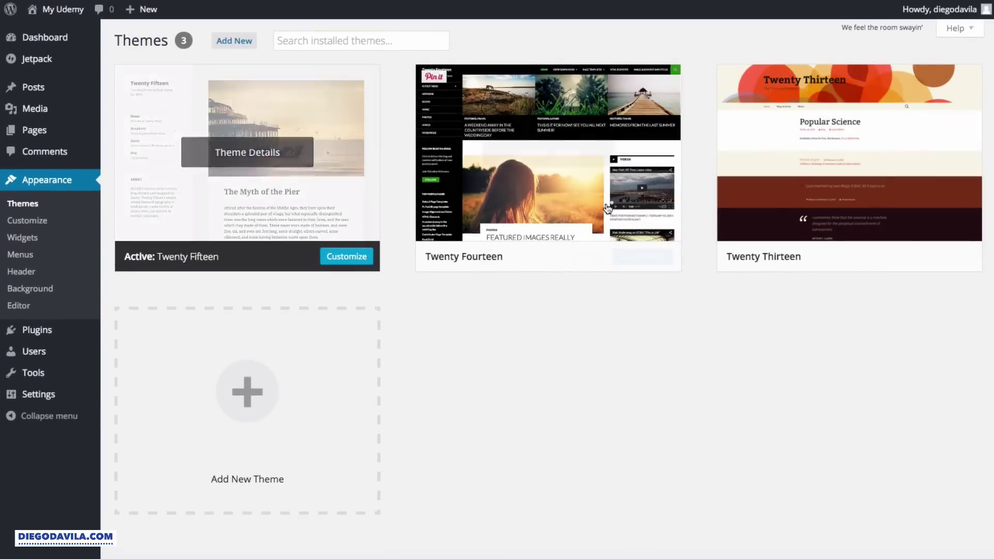
pyautogui.moveTo(870, 155)
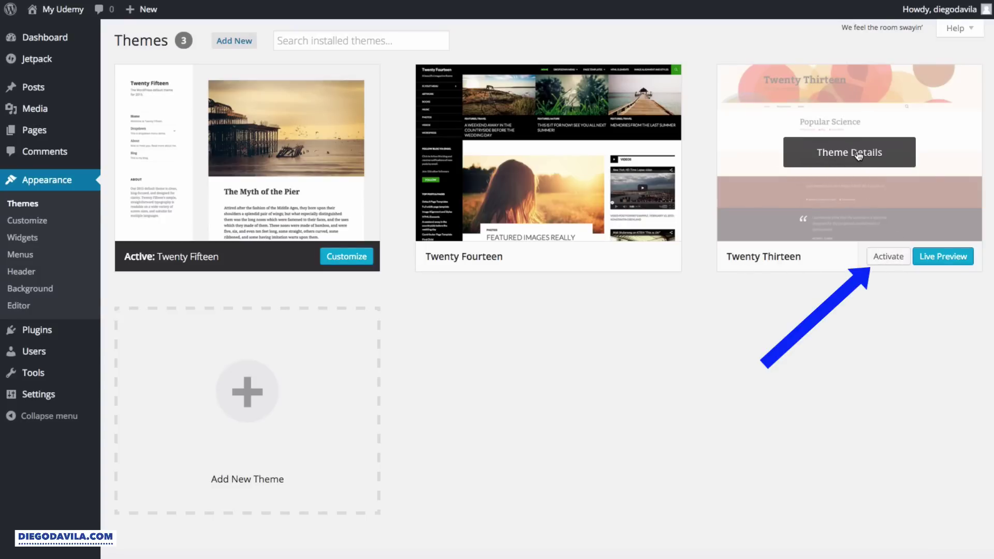
pyautogui.click(883, 263)
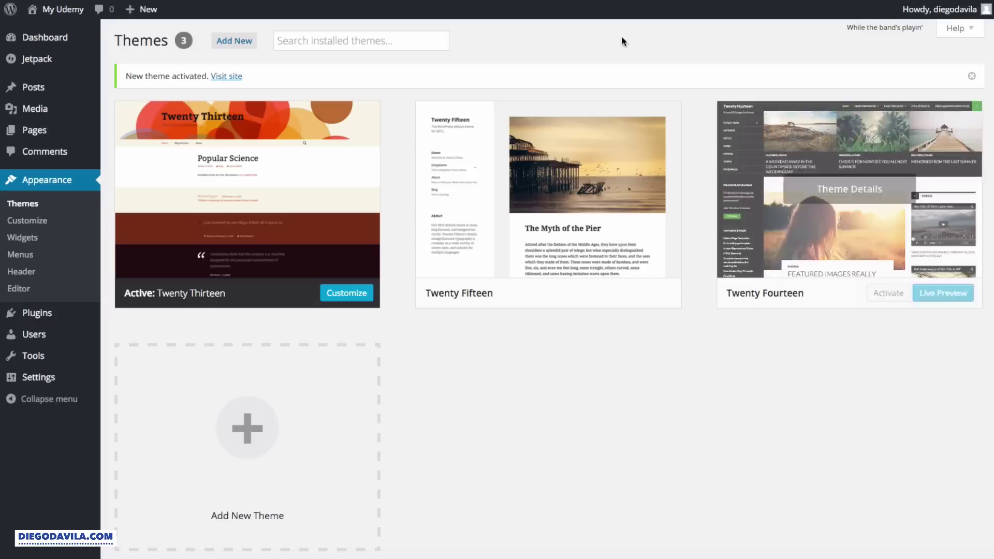
pyautogui.click(232, 81)
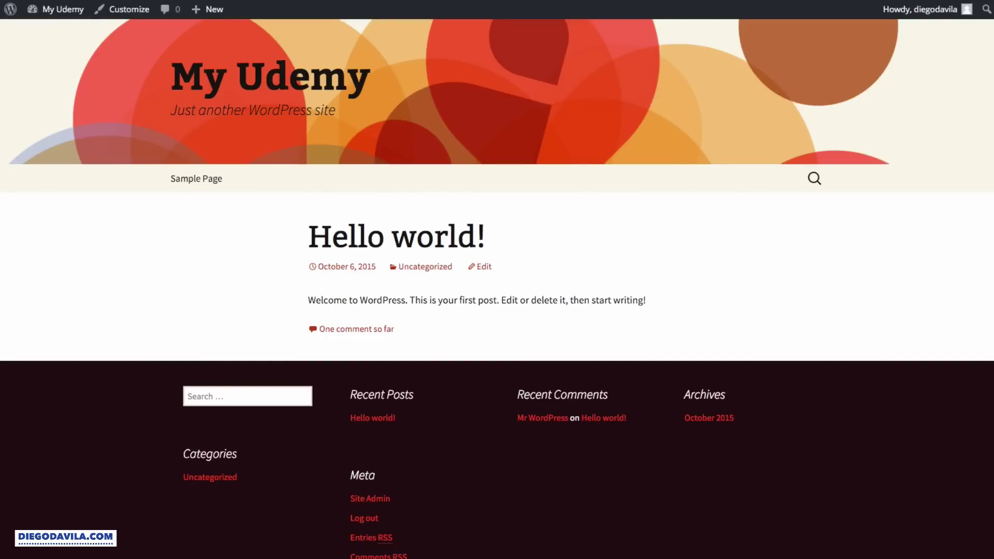
pyautogui.hotkey('alt', 'Left')
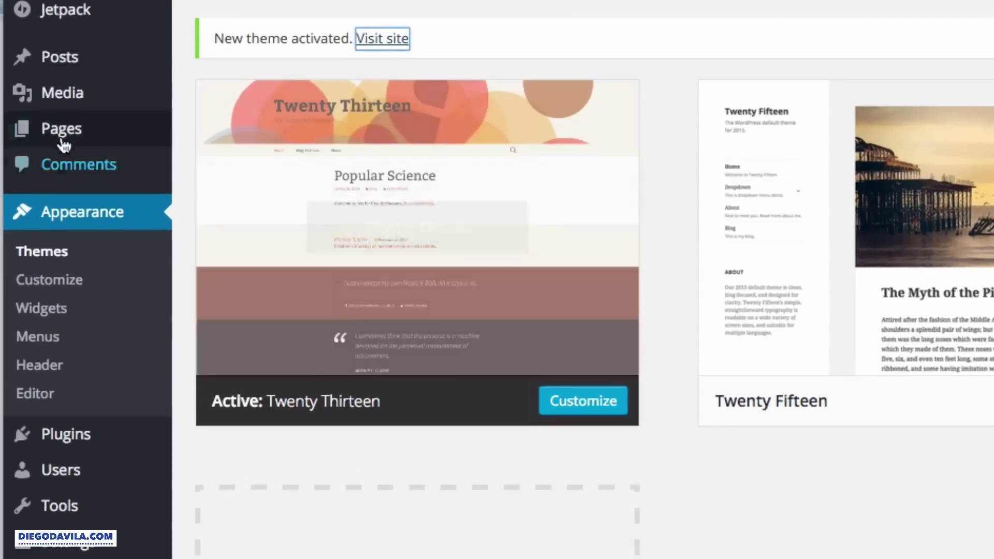
# - Start a new post titled 'This is my first post!'
pyautogui.moveTo(39, 90)
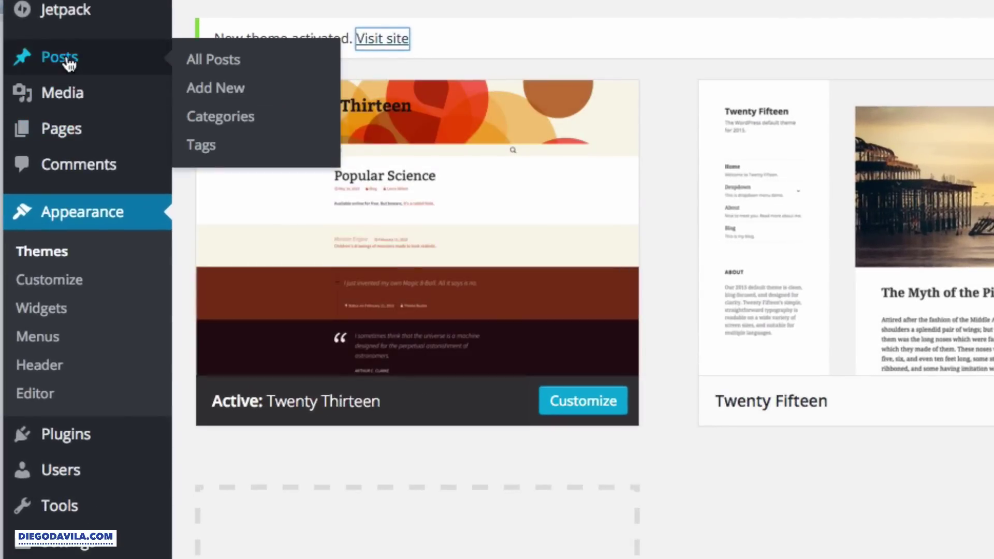
pyautogui.click(238, 99)
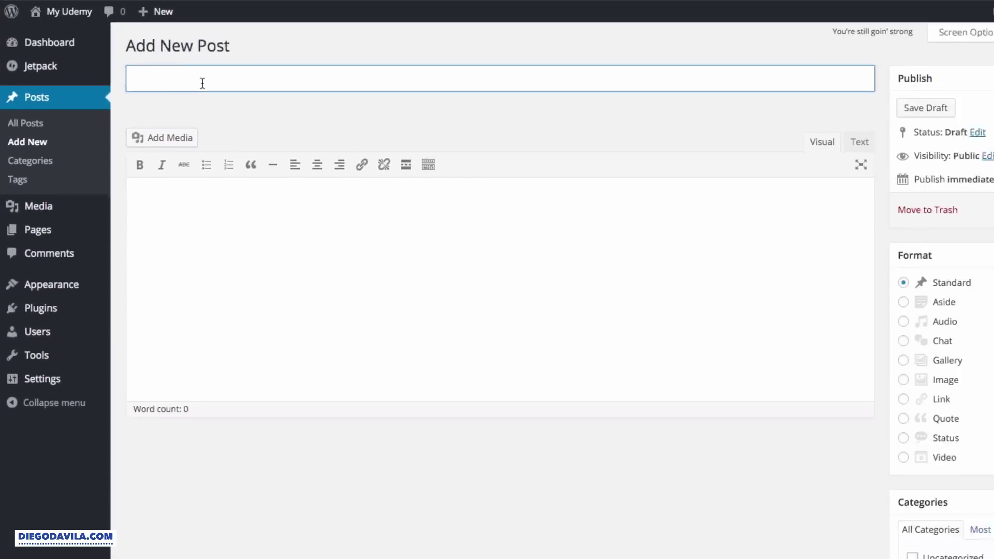
pyautogui.write('This is my ')
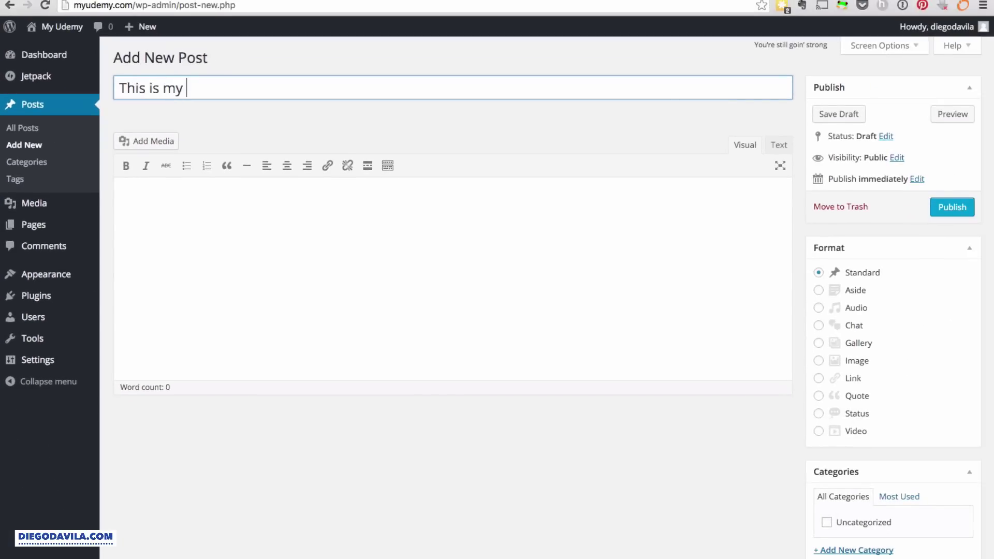
pyautogui.write('first post')
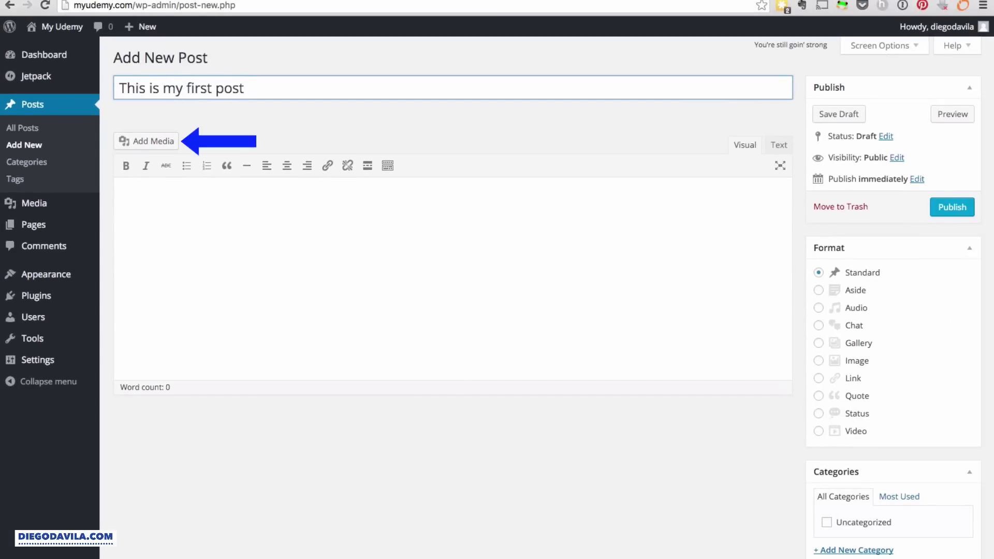
pyautogui.write('!')
pyautogui.press('Tab')
# - Upload woman-591576_640.jpg from Downloads and insert it into the post body
pyautogui.click(170, 149)
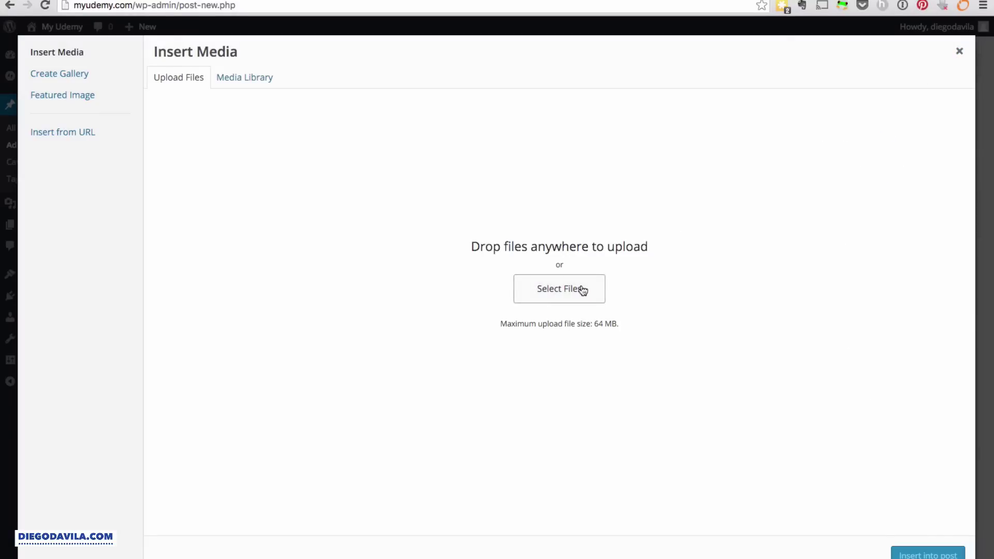
pyautogui.click(561, 295)
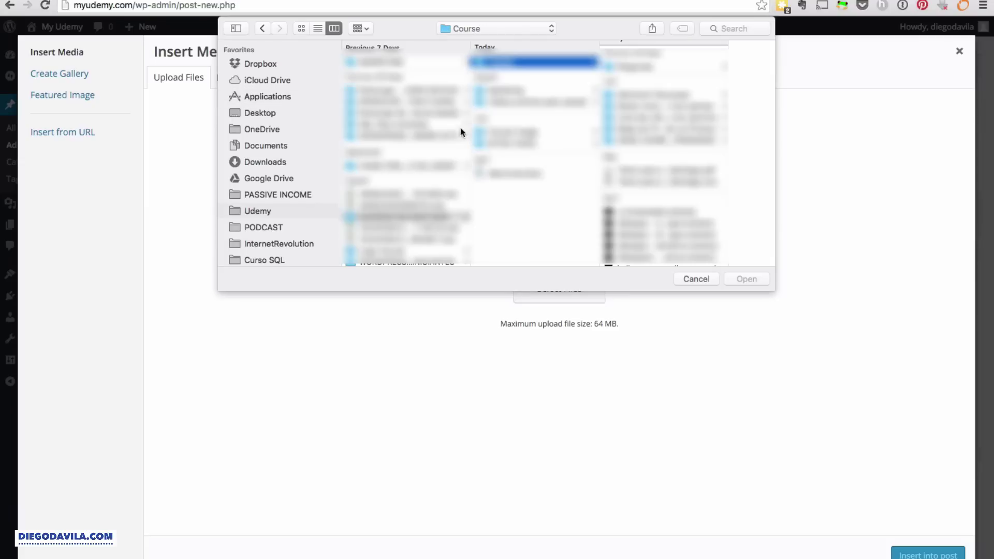
pyautogui.click(252, 164)
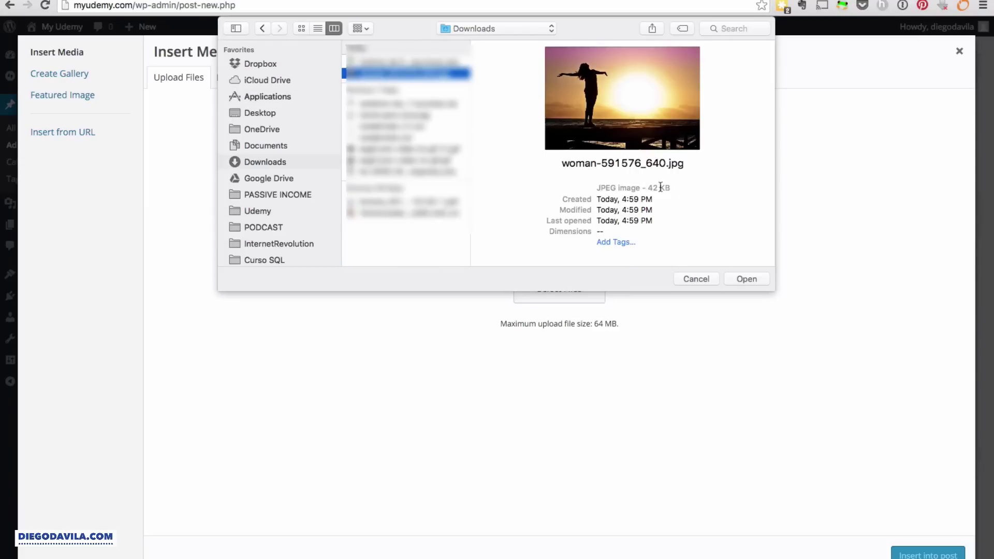
pyautogui.click(746, 279)
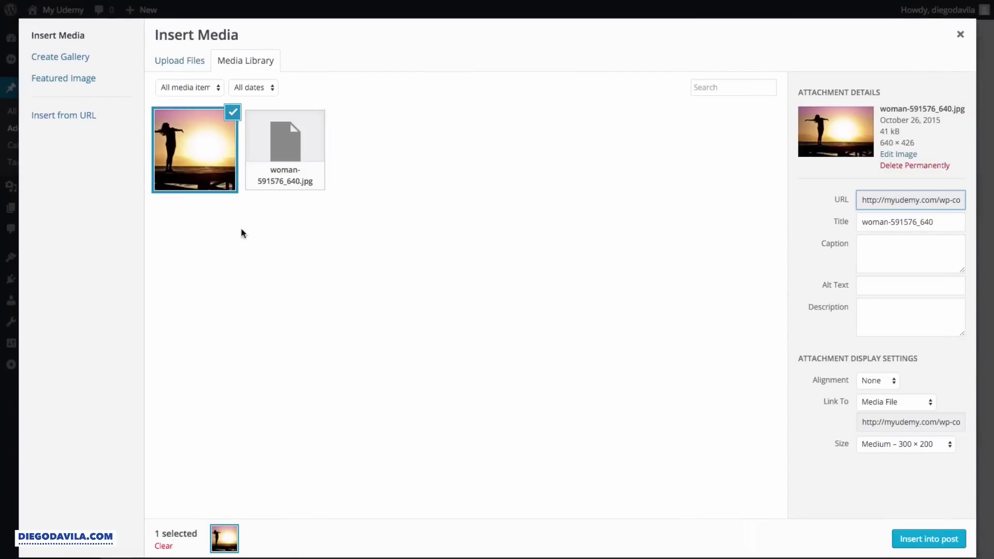
pyautogui.click(938, 540)
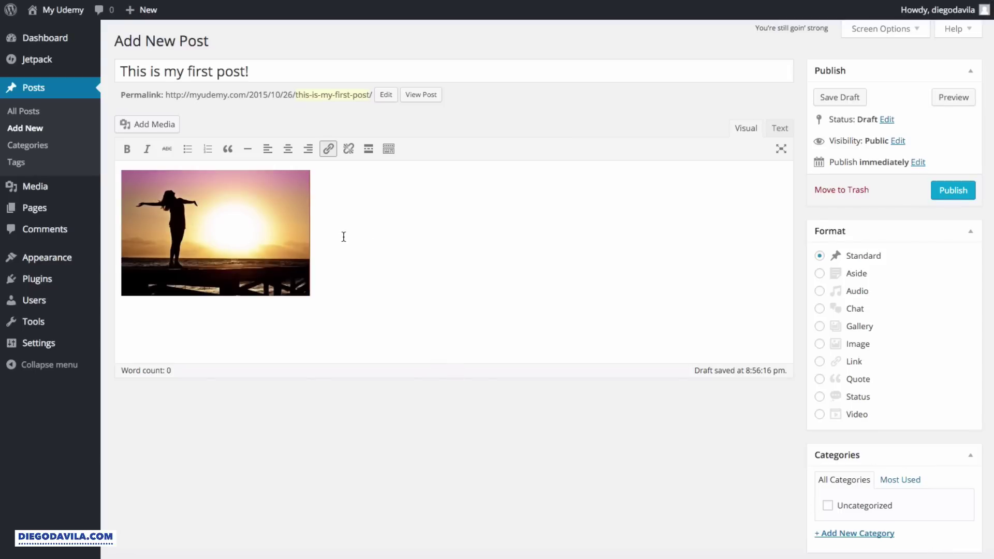
# - Paste Lorem ipsum text below the image, align the image left, and publish
pyautogui.hotkey('ctrl', 'v')
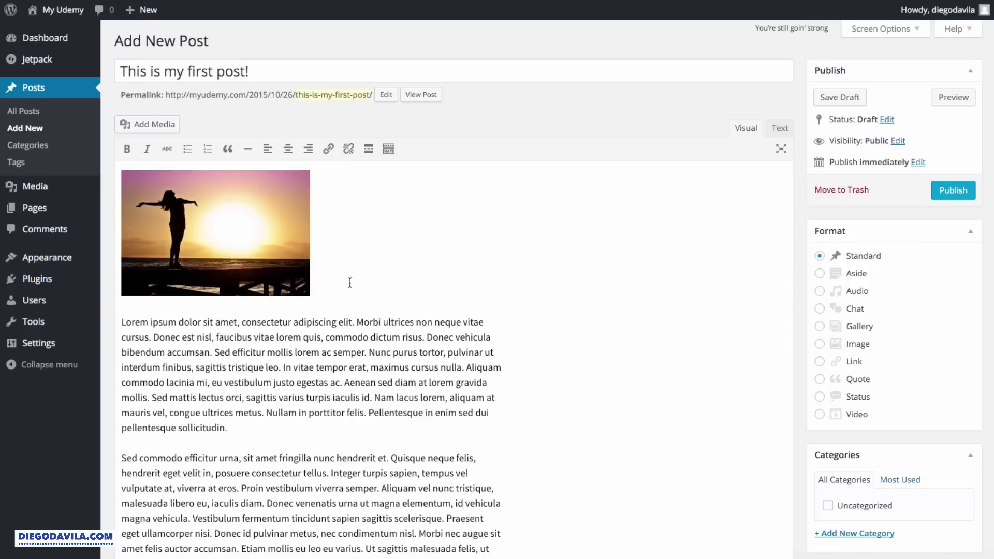
pyautogui.click(229, 217)
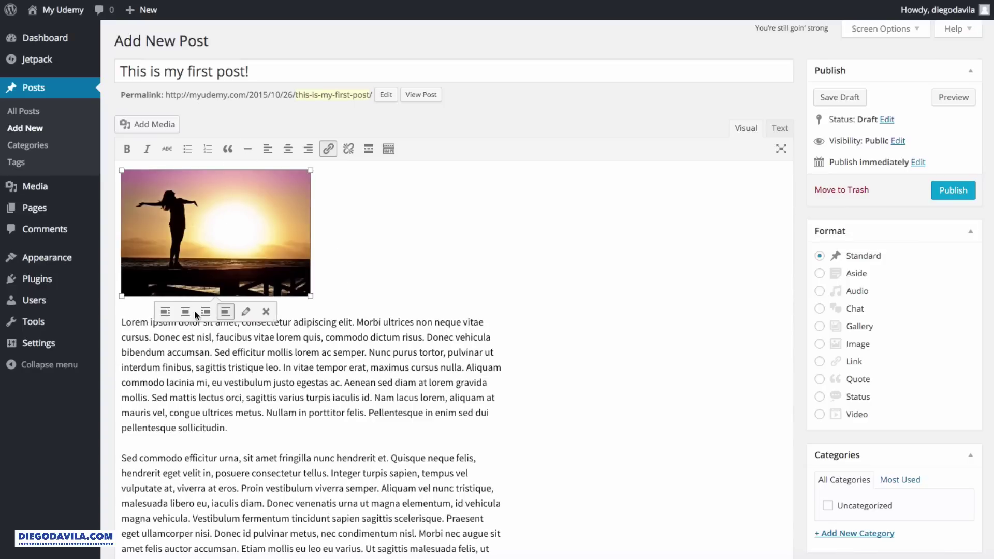
pyautogui.click(165, 311)
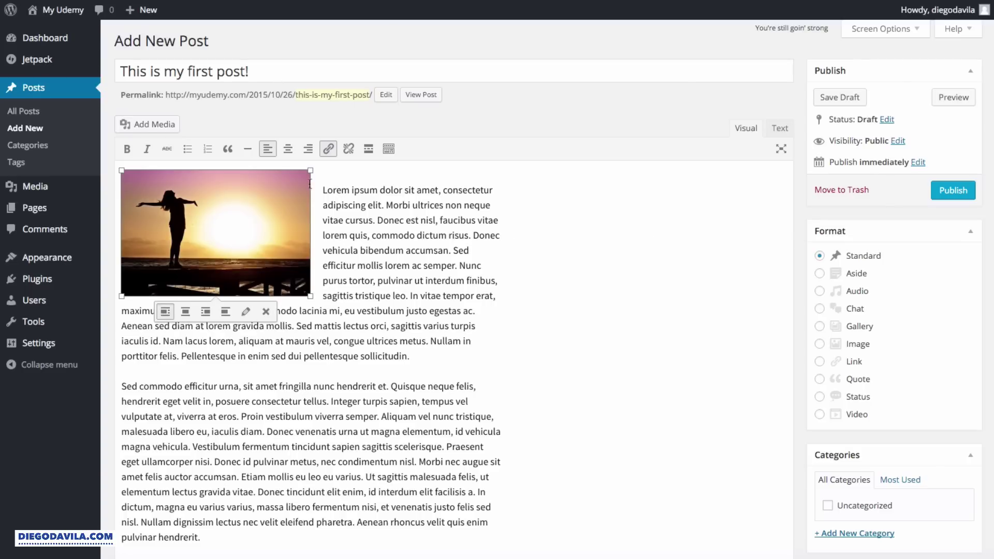
pyautogui.click(946, 191)
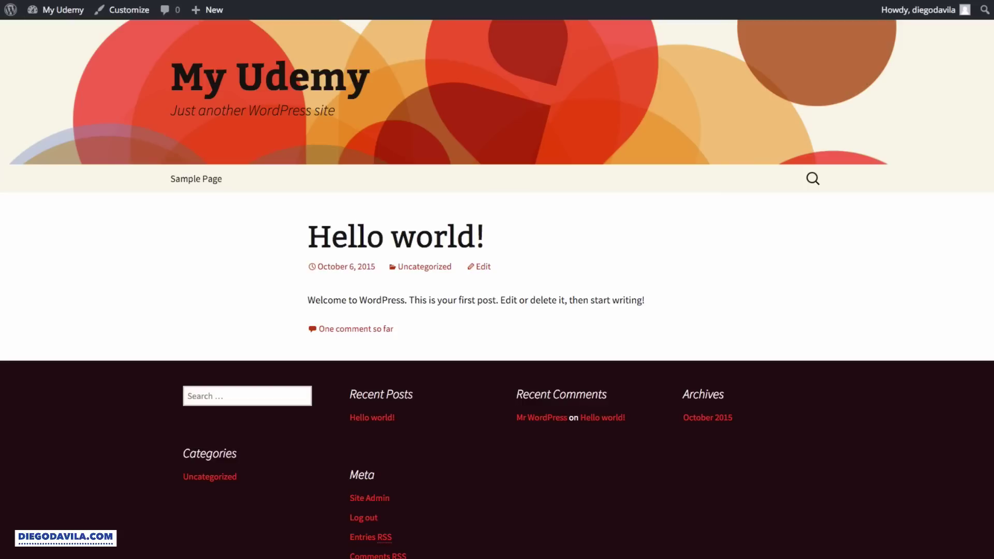
# - Reload the live home page and review the new post beside its sunset image
pyautogui.click(554, 120)
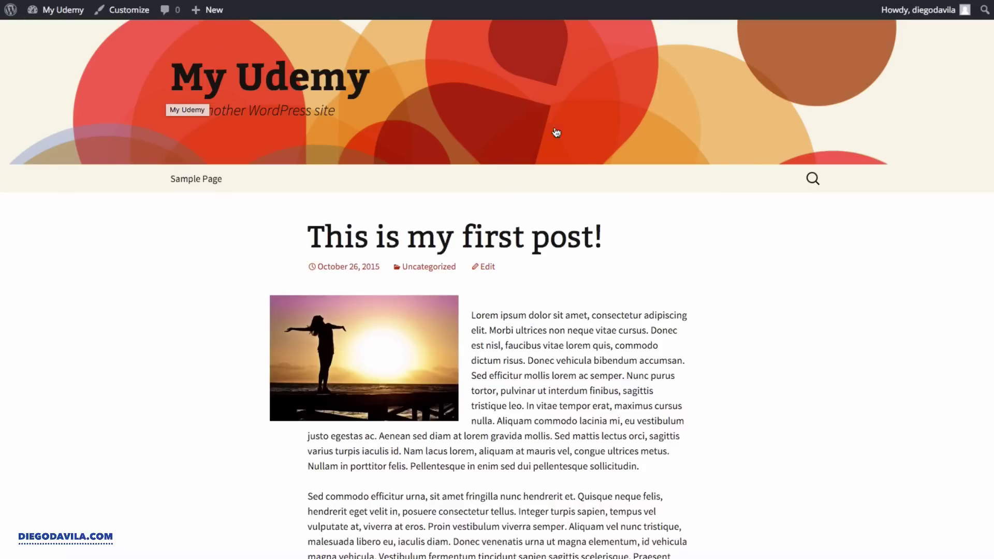
pyautogui.scroll(-10, 556, 133)
pyautogui.scroll(10, 594, 130)
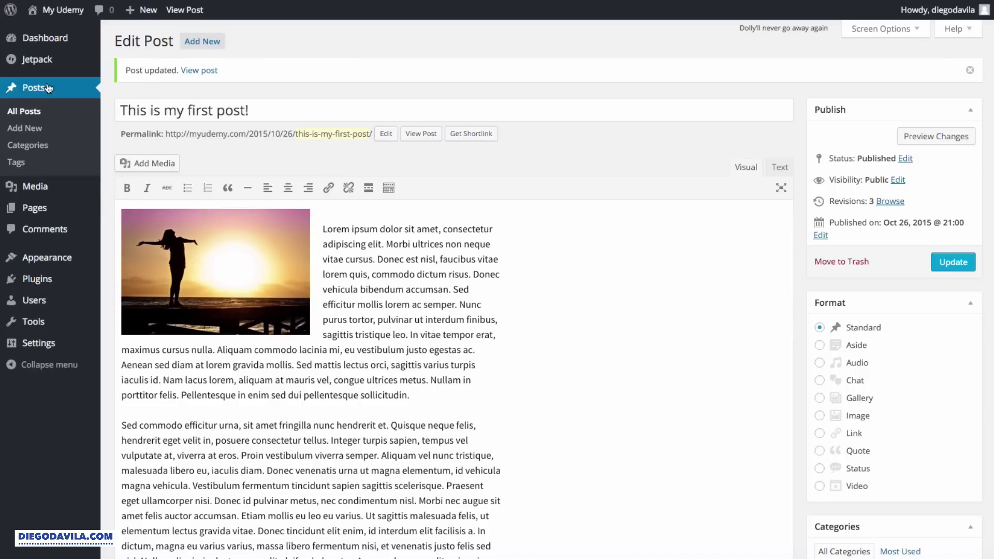
# - Return to the Edit Post screen for 'This is my first post!' in the admin
pyautogui.moveTo(33, 211)
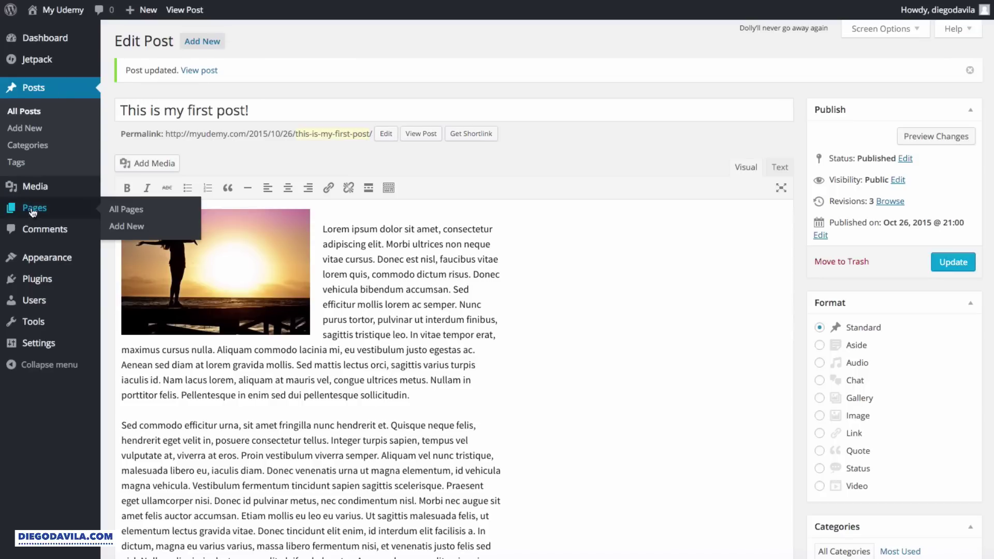